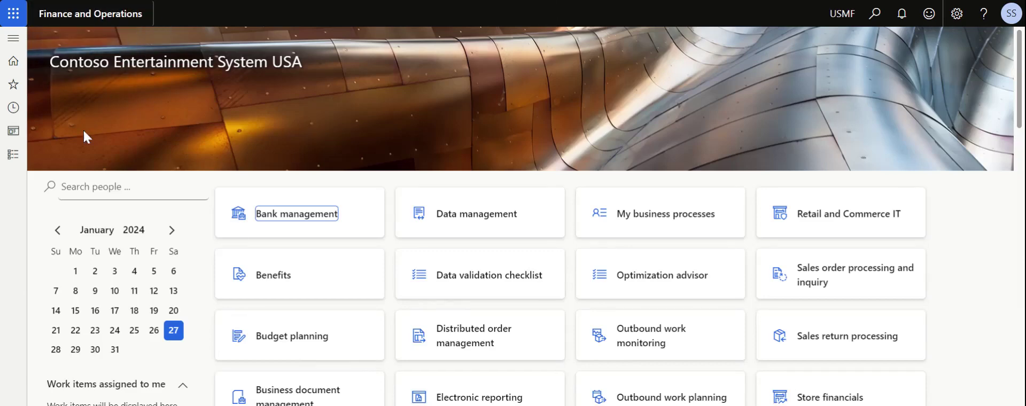
Browse the Modules list, close it, then reopen it to reach Procurement and sourcing.
left_click(14, 155)
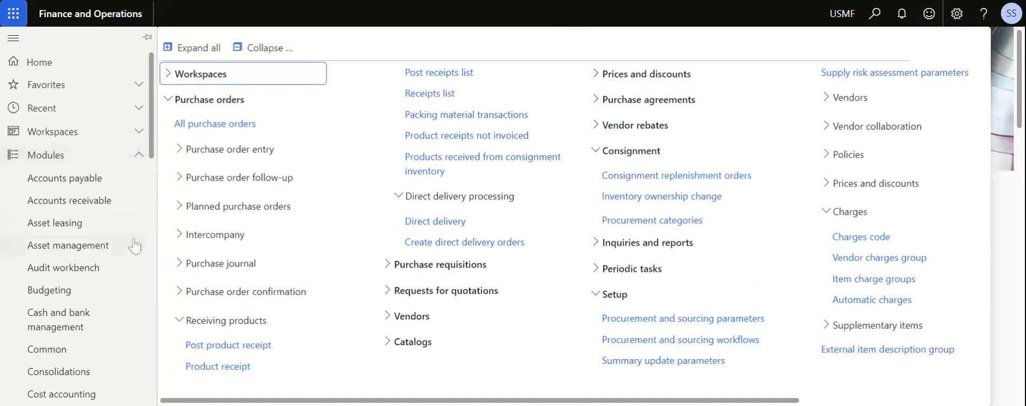
scroll(88, 319, "down", 8)
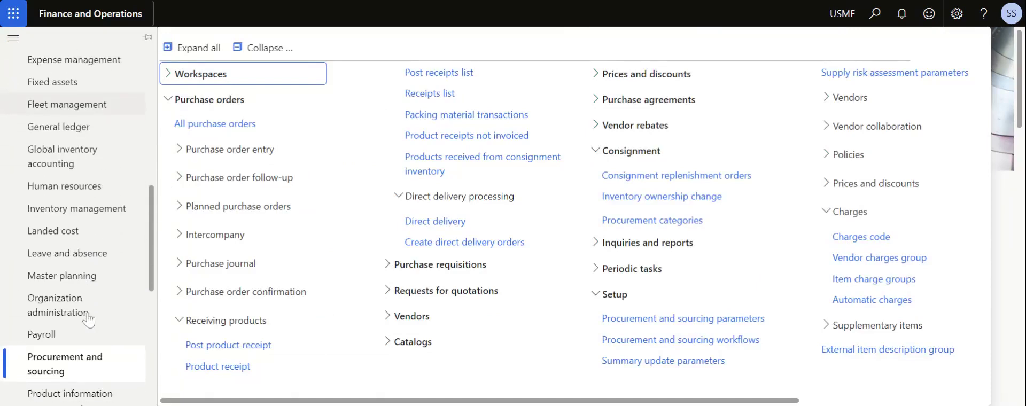
scroll(88, 319, "down", 6)
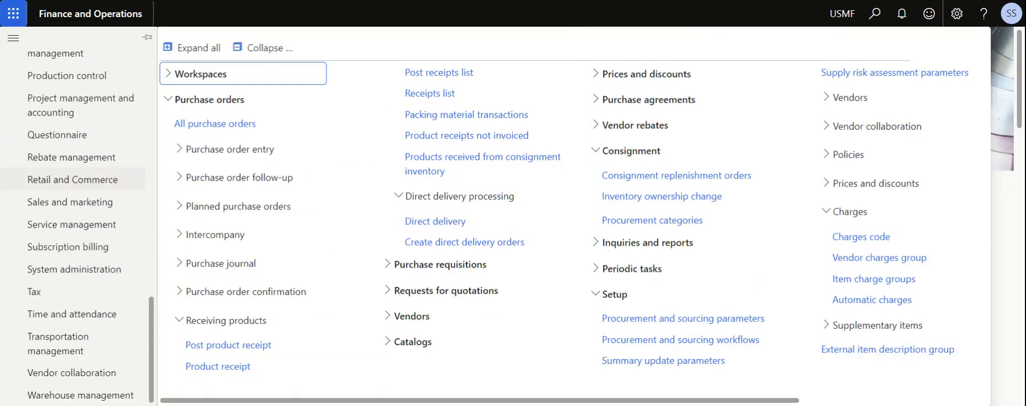
scroll(74, 224, "up", 5)
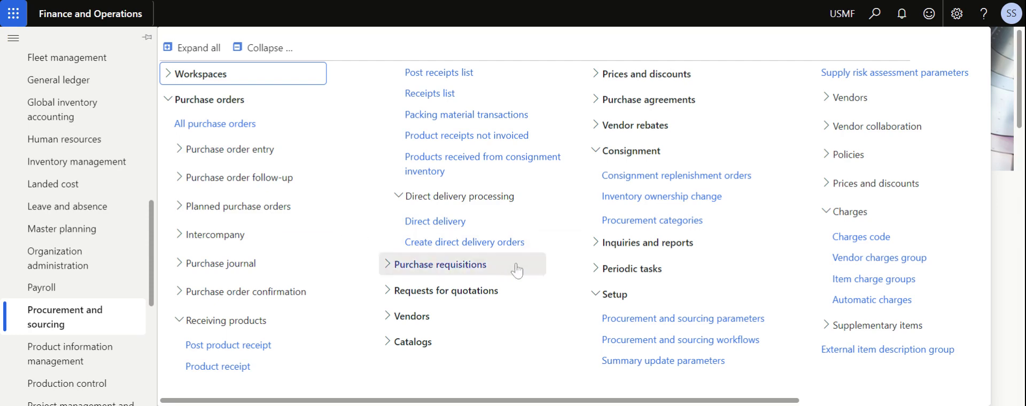
scroll(515, 268, "right", 5)
scroll(516, 269, "left", 5)
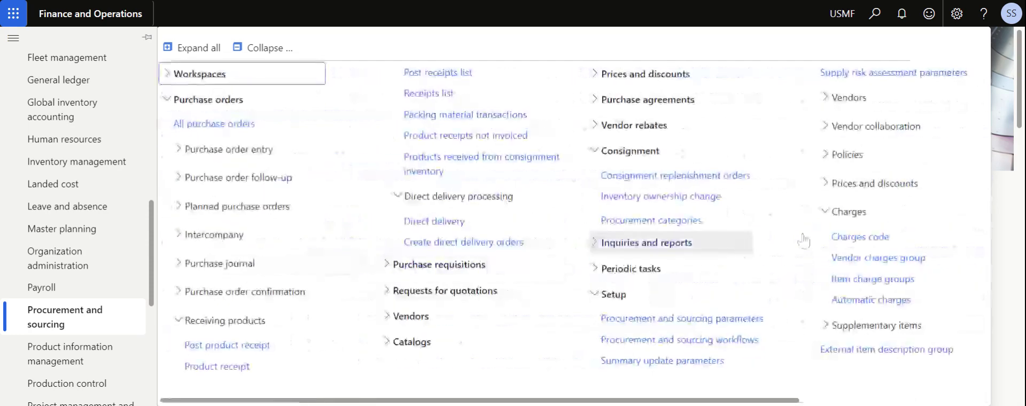
left_click(1009, 228)
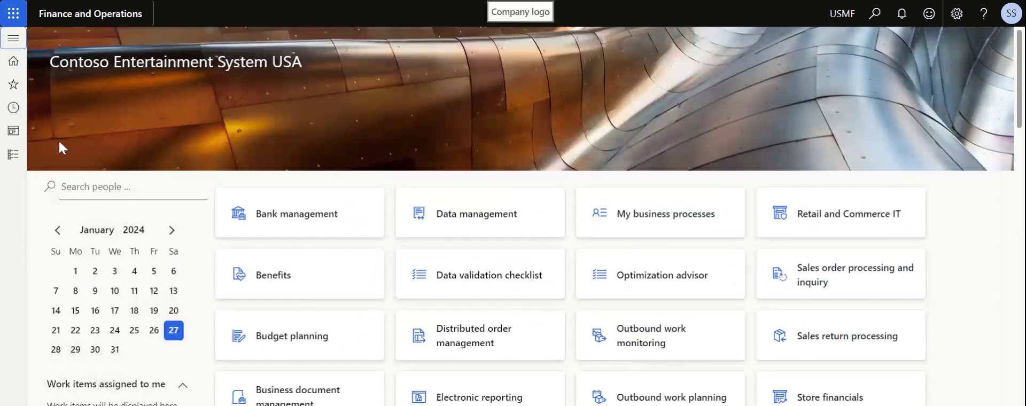
left_click(14, 160)
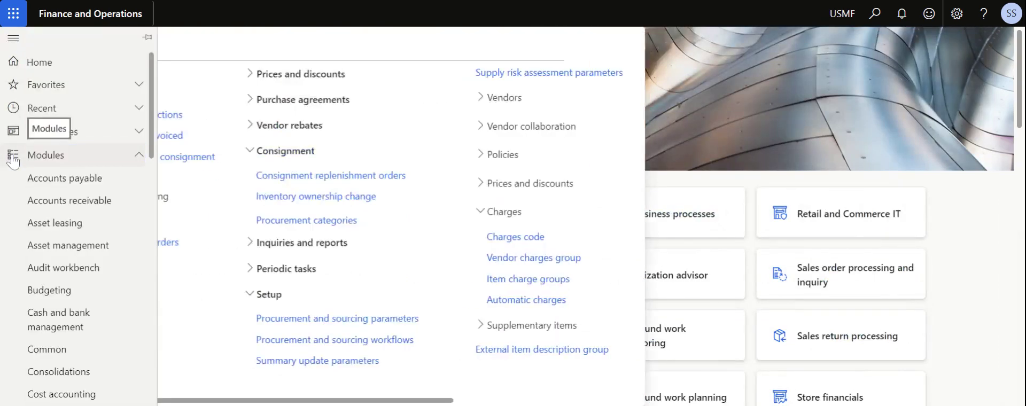
scroll(82, 275, "down", 4)
scroll(80, 278, "down", 6)
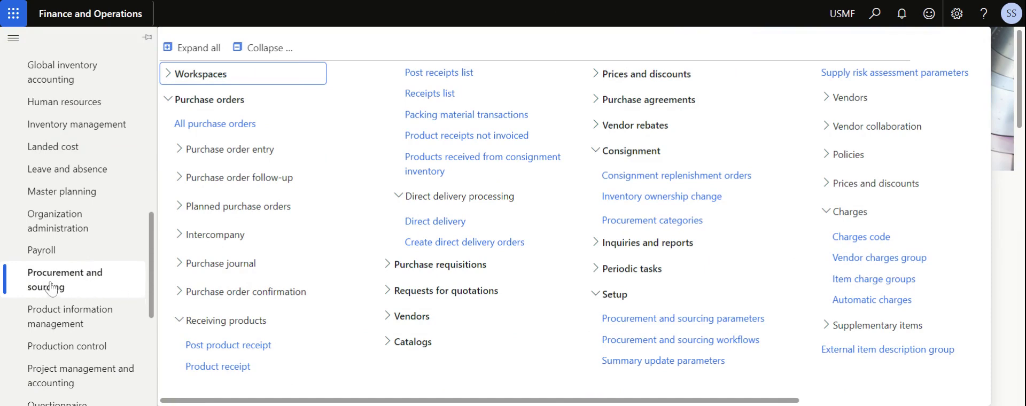
Open All purchase orders and start a new purchase order.
left_click(213, 124)
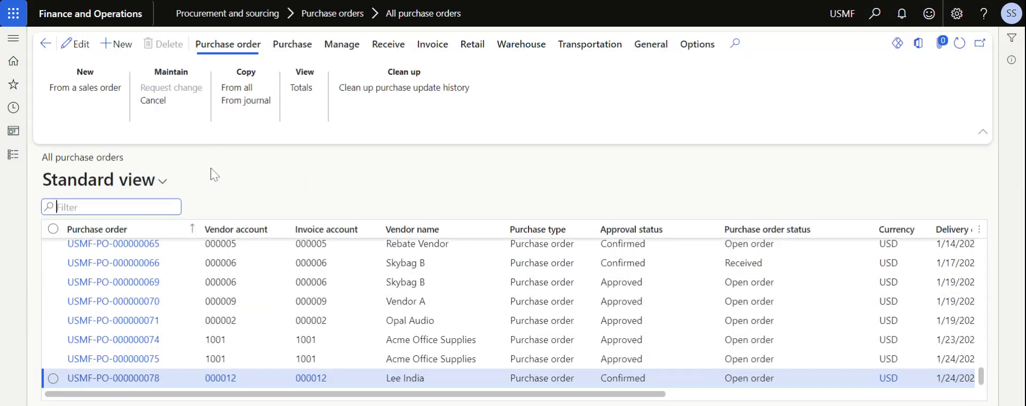
left_click(116, 44)
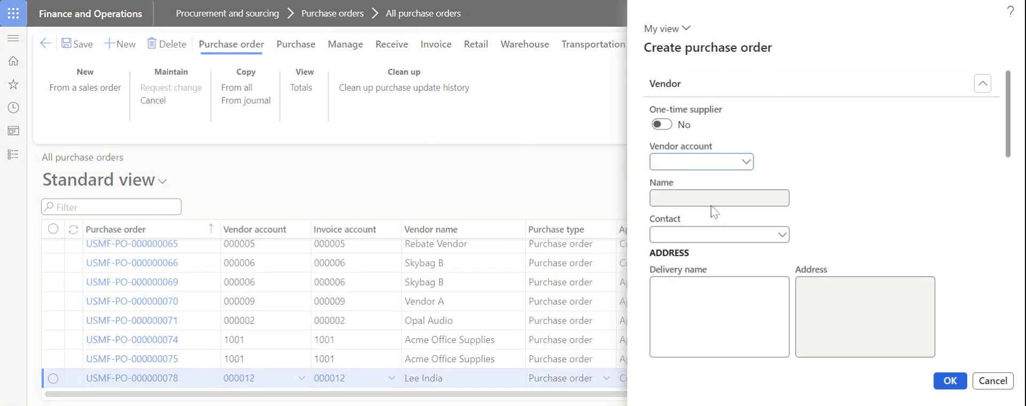
scroll(777, 279, "down", 1)
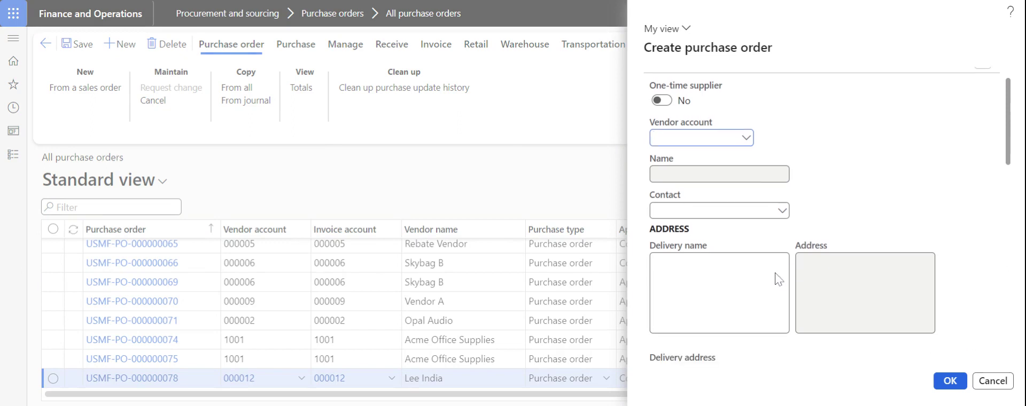
Choose vendor account 000007 Compaq for the new order.
left_click(745, 140)
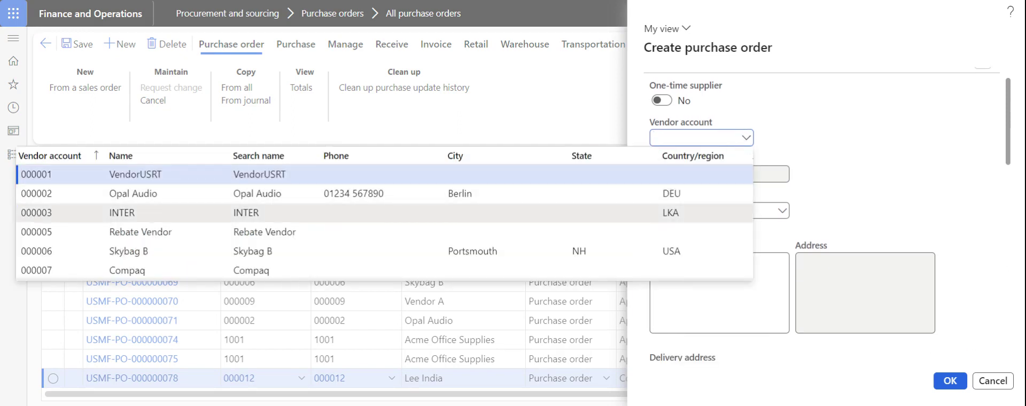
scroll(267, 232, "down", 2)
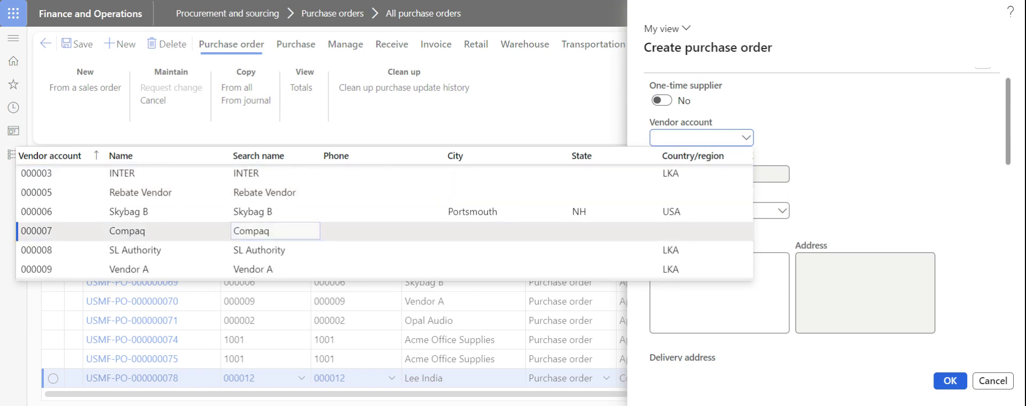
left_click(267, 231)
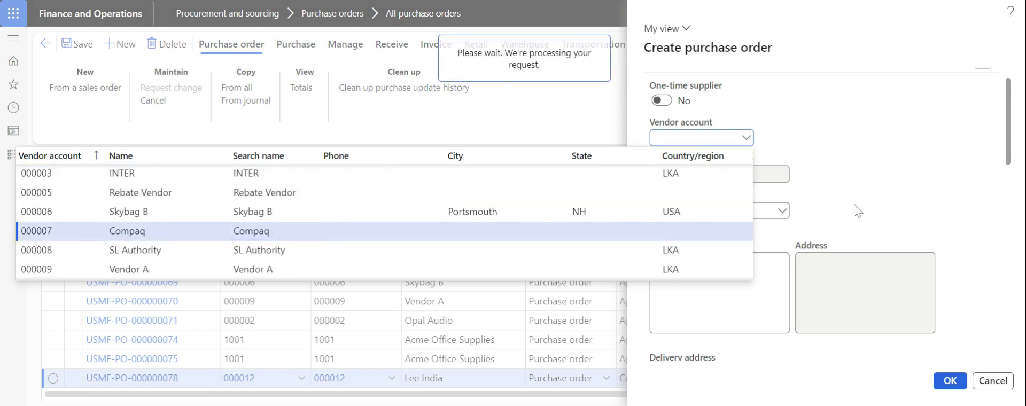
scroll(816, 216, "down", 6)
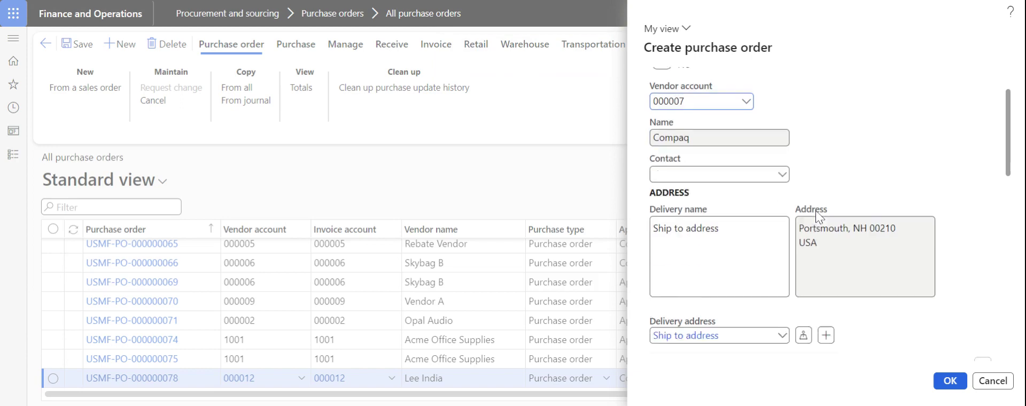
scroll(816, 216, "up", 5)
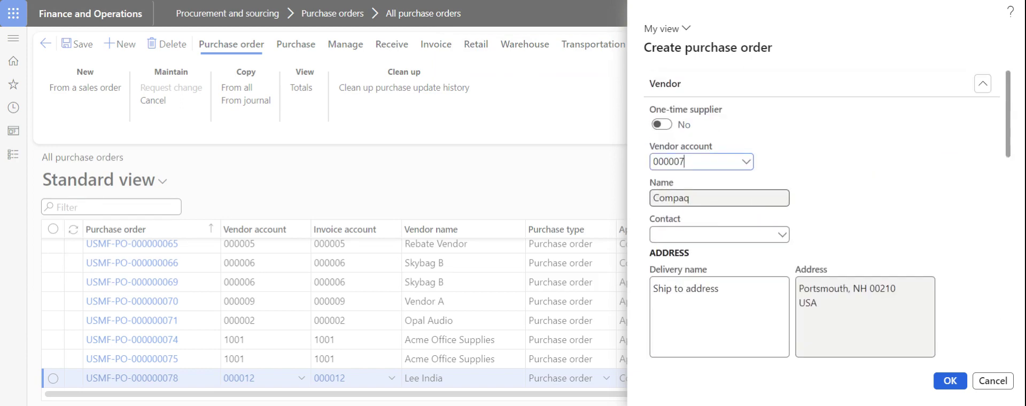
scroll(796, 233, "down", 5)
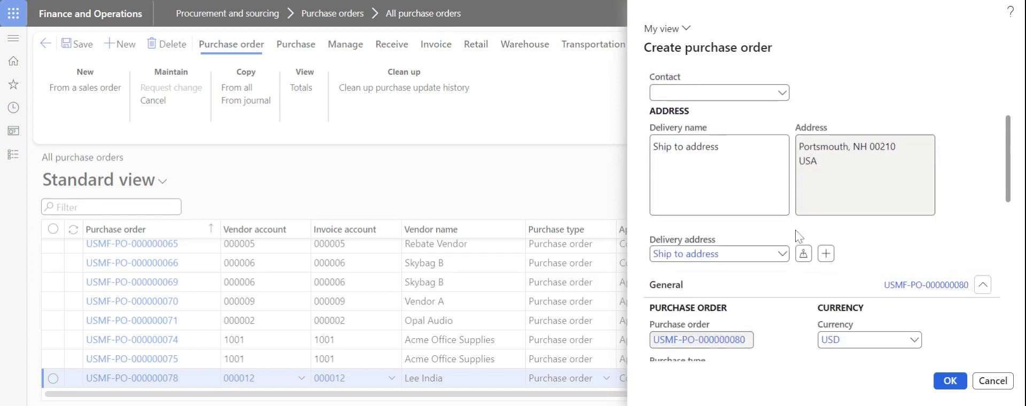
scroll(796, 233, "down", 2)
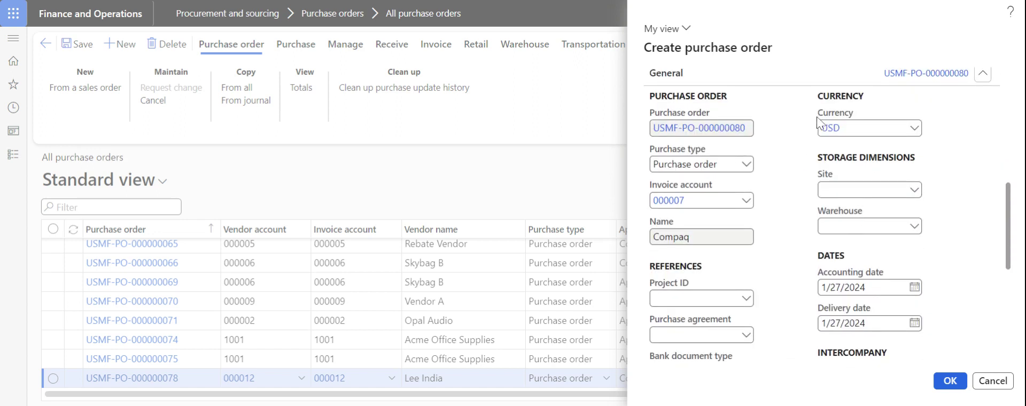
Set the order's warehouse to 24.
left_click(831, 232)
left_click(916, 227)
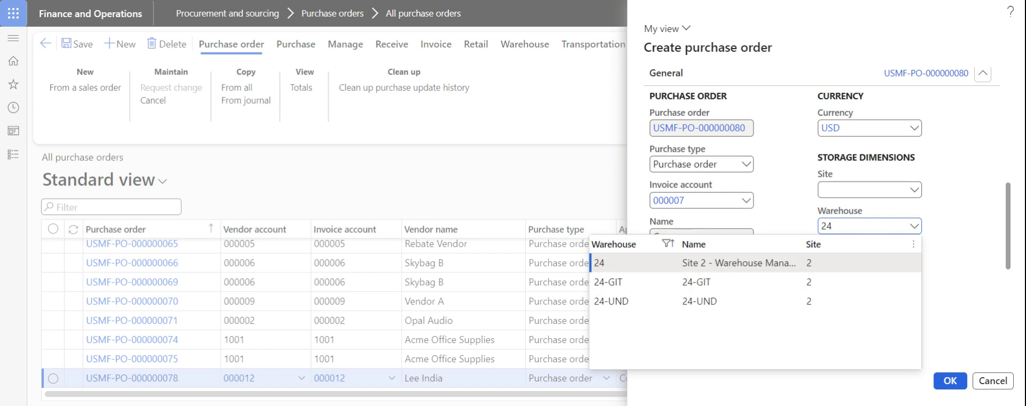
left_click(811, 256)
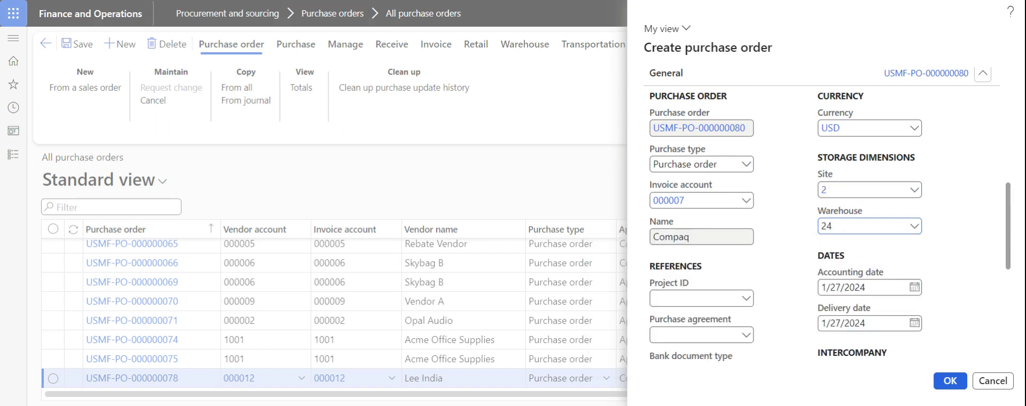
scroll(795, 249, "down", 2)
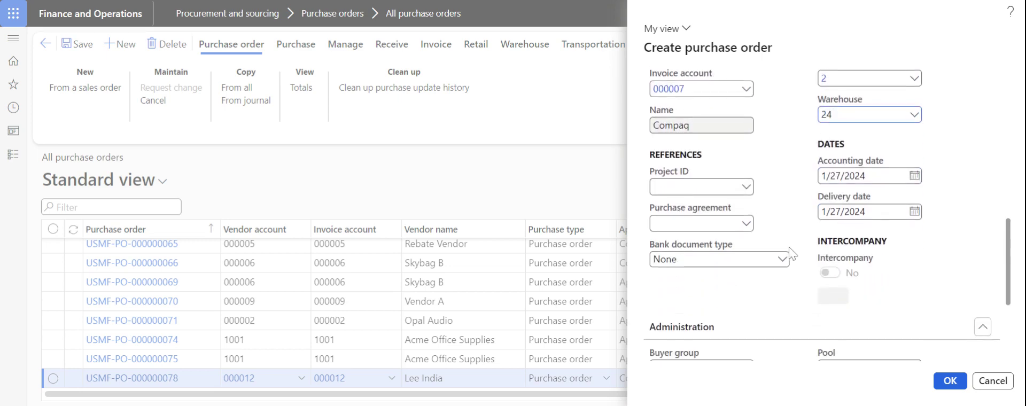
scroll(801, 203, "down", 3)
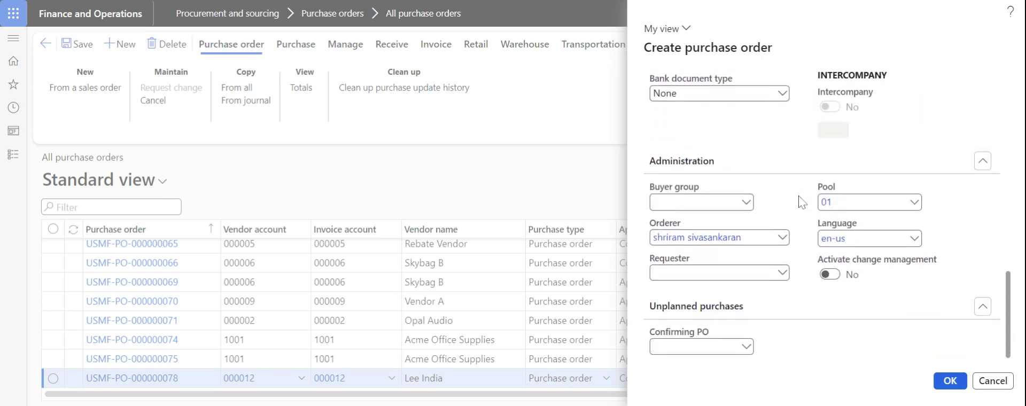
scroll(802, 203, "up", 5)
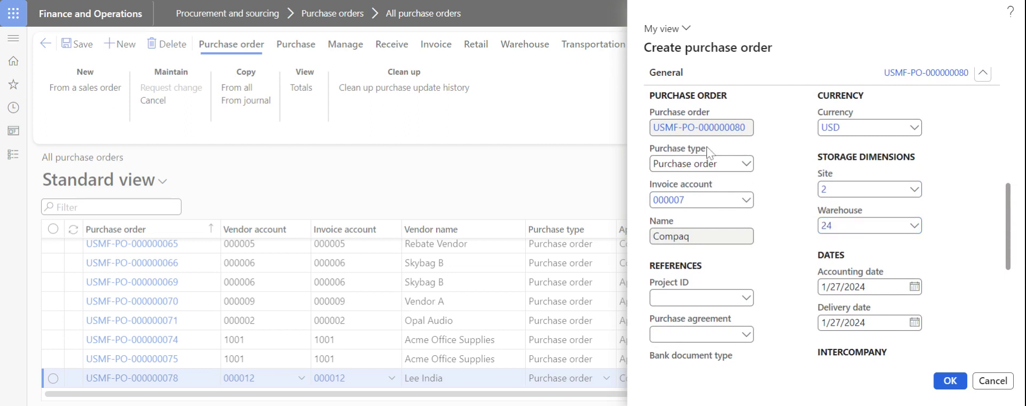
Keep the purchase type as Purchase order.
left_click_drag(707, 152, 646, 152)
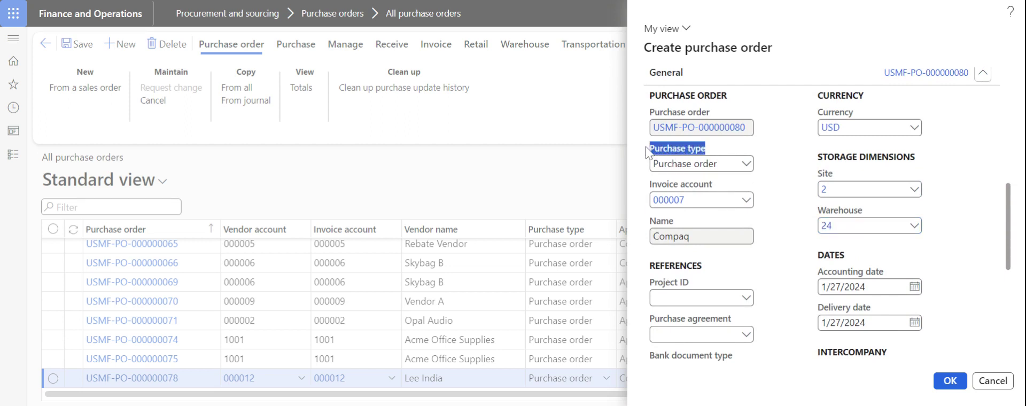
left_click(745, 164)
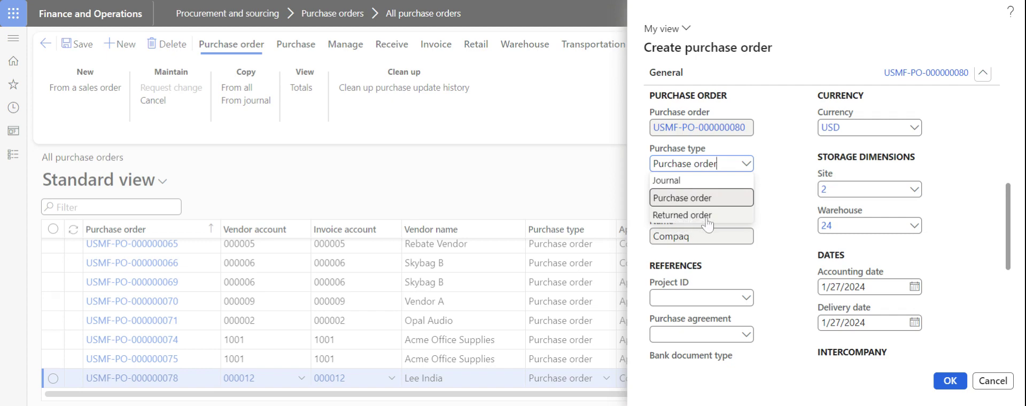
left_click(694, 199)
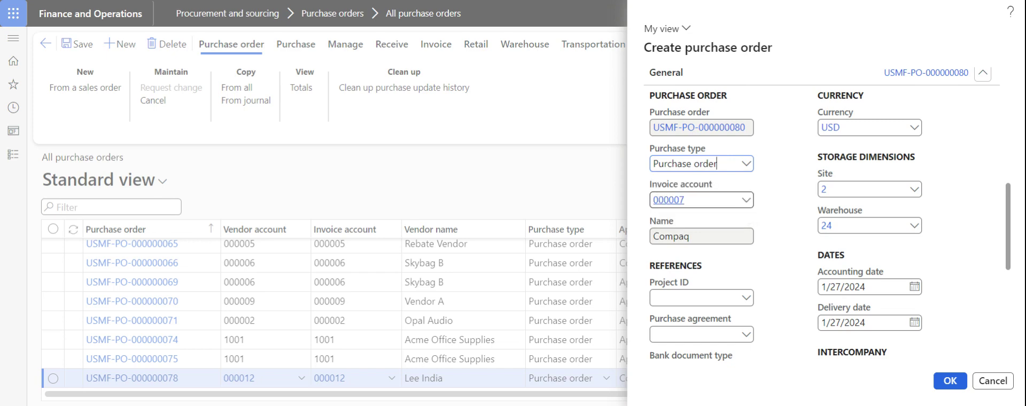
scroll(766, 216, "down", 3)
scroll(766, 216, "down", 3)
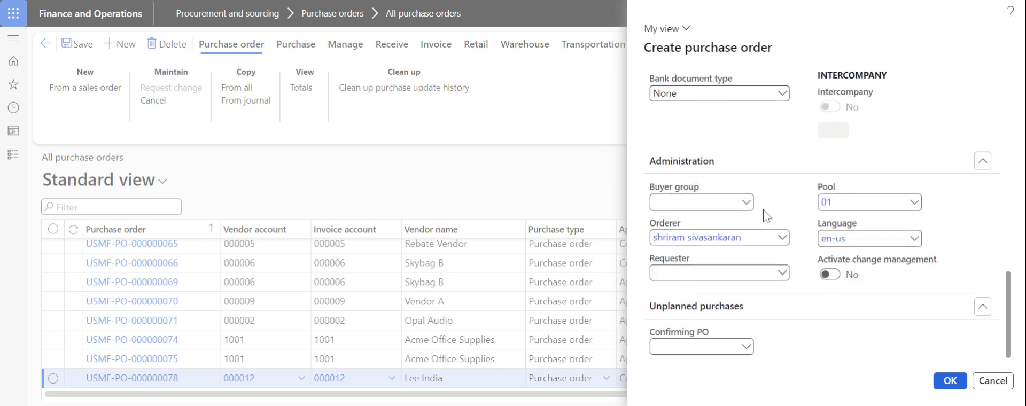
Create the order and add item 030923-test as its first line.
left_click(944, 386)
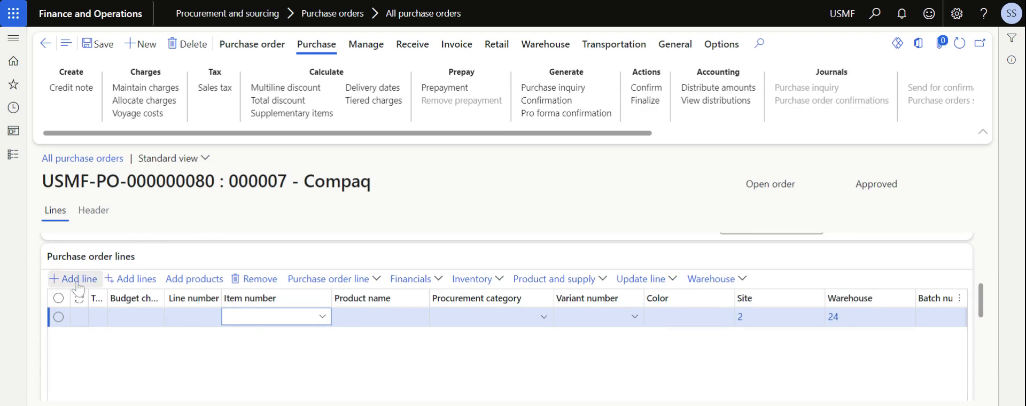
left_click(322, 318)
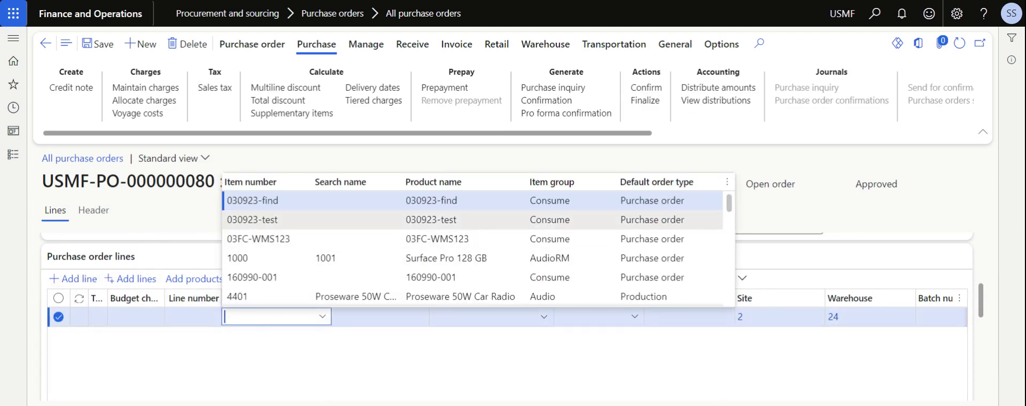
left_click(252, 220)
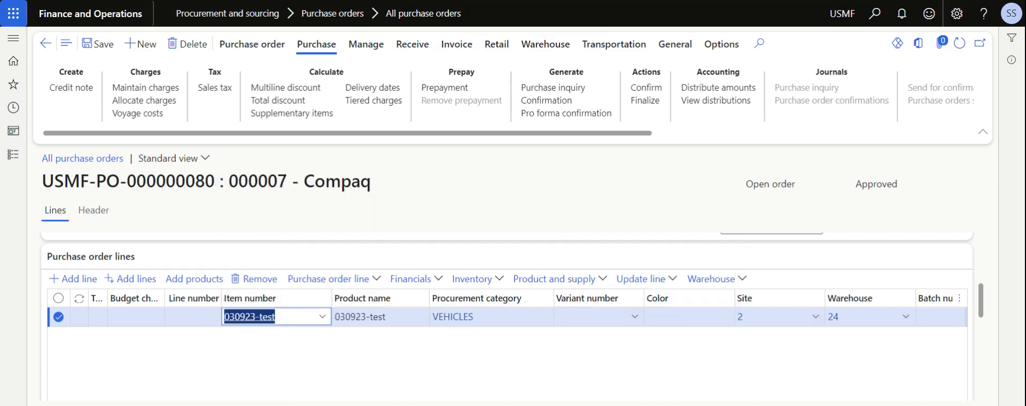
Set the line quantity to 1,000 and the unit price to 1.20.
scroll(394, 366, "right", 10)
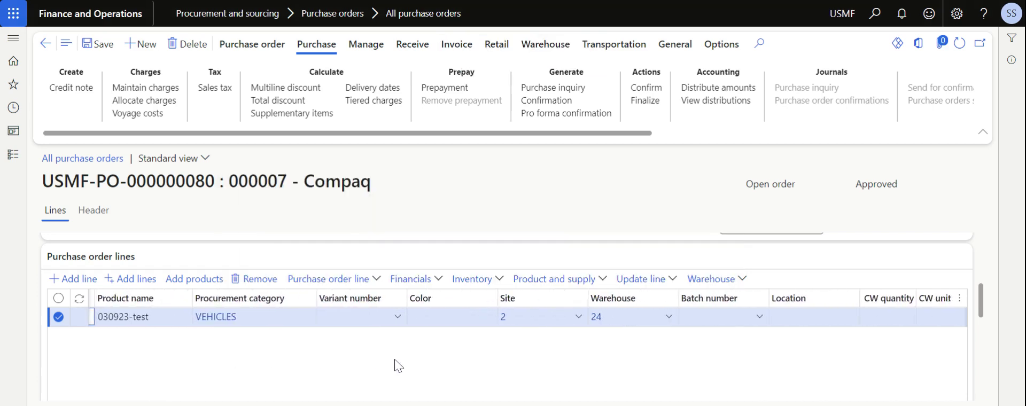
scroll(508, 348, "right", 8)
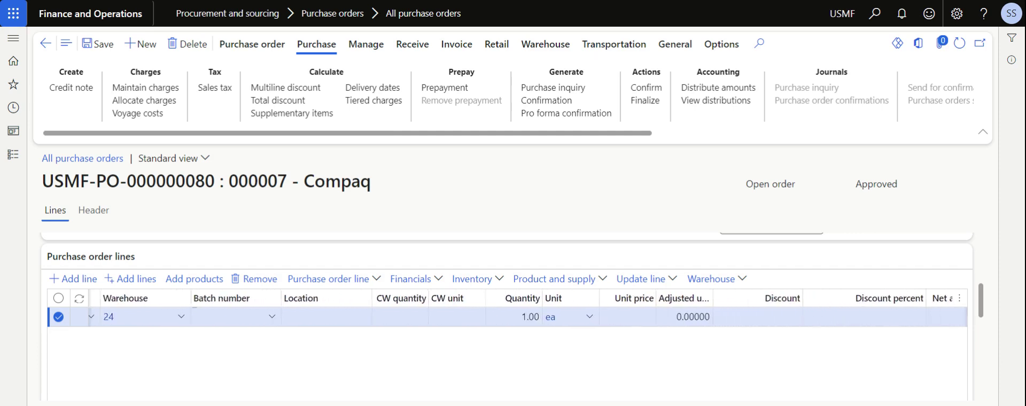
scroll(508, 347, "left", 12)
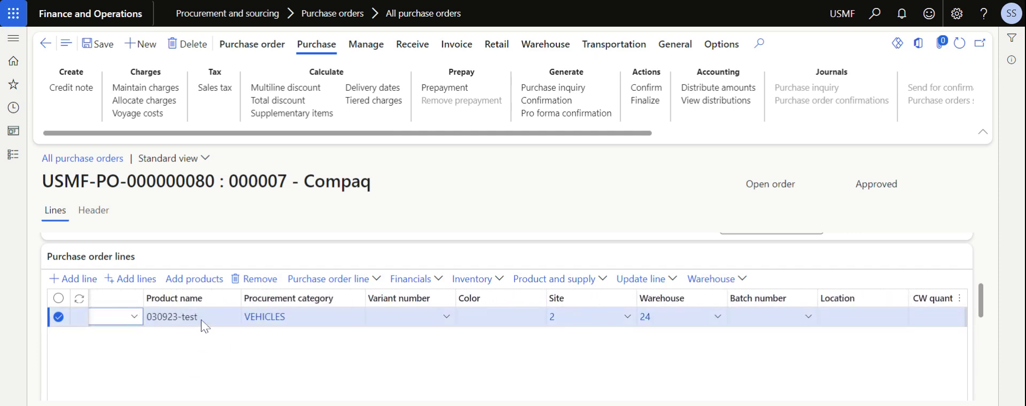
scroll(444, 373, "right", 1)
scroll(444, 373, "right", 6)
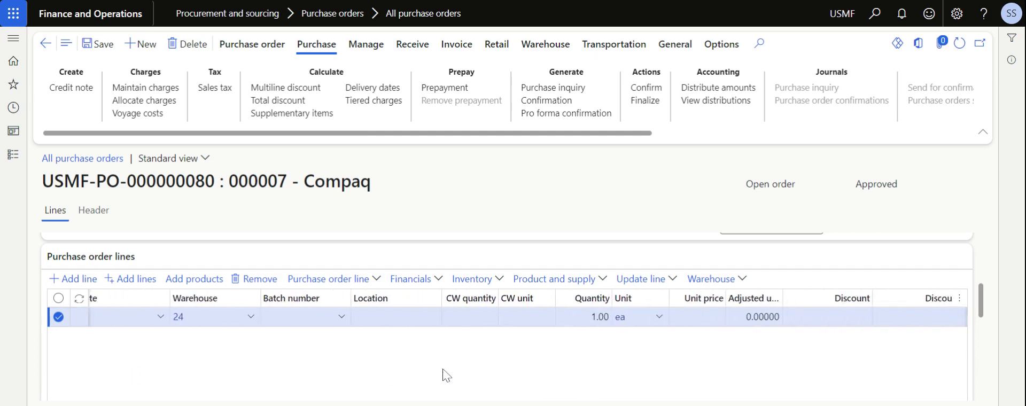
left_click(540, 317)
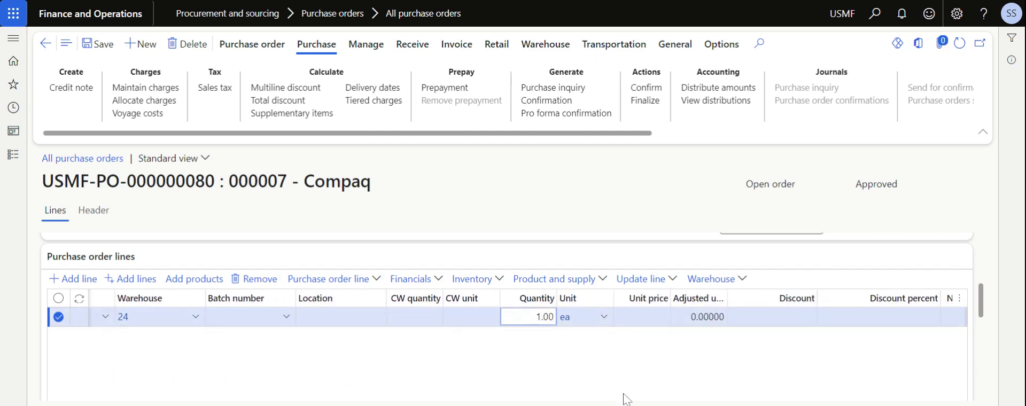
type("000")
key("Tab")
key("Tab")
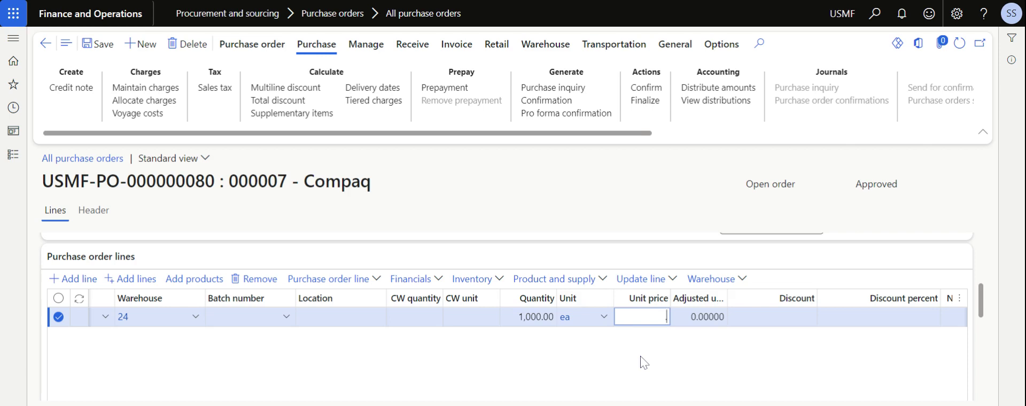
type("1.2")
key("Tab")
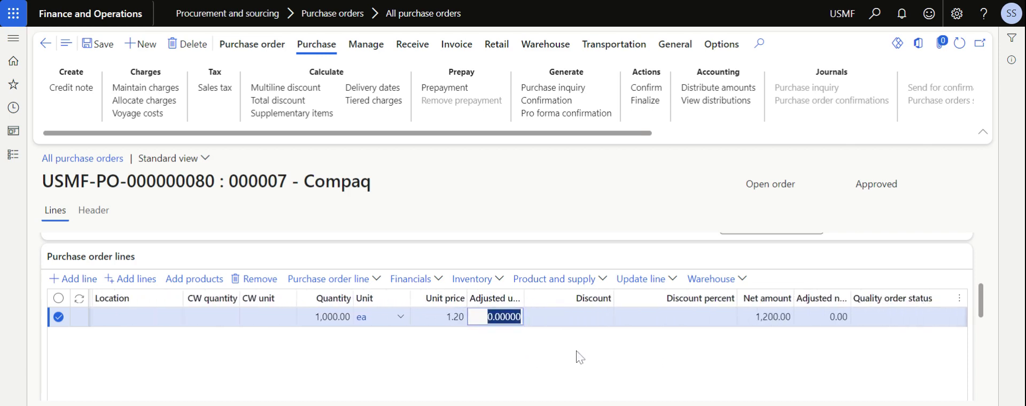
Review the order line's Product details.
scroll(577, 355, "down", 3)
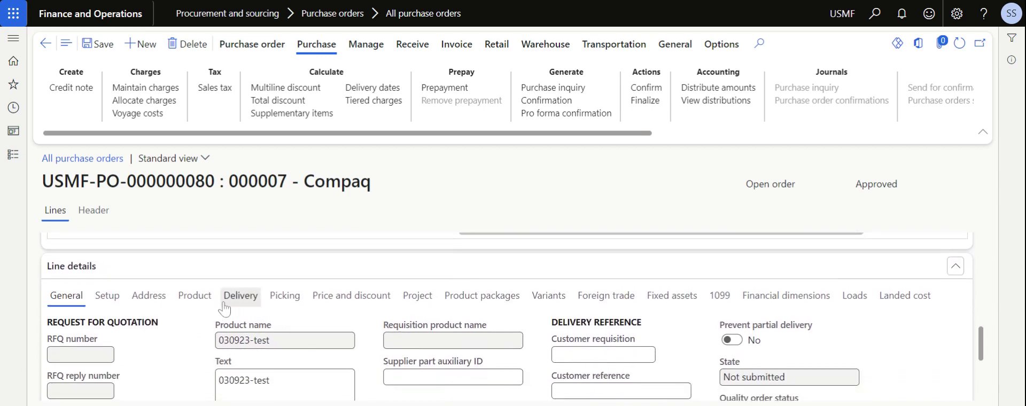
left_click(194, 297)
scroll(255, 324, "down", 2)
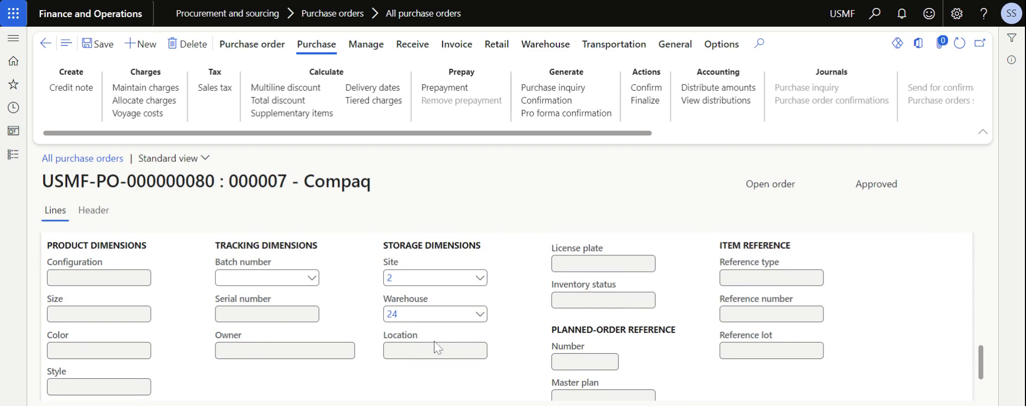
scroll(433, 341, "up", 1)
In the line's Delivery details, clear the overdelivery percentage to 0.00.
left_click(248, 301)
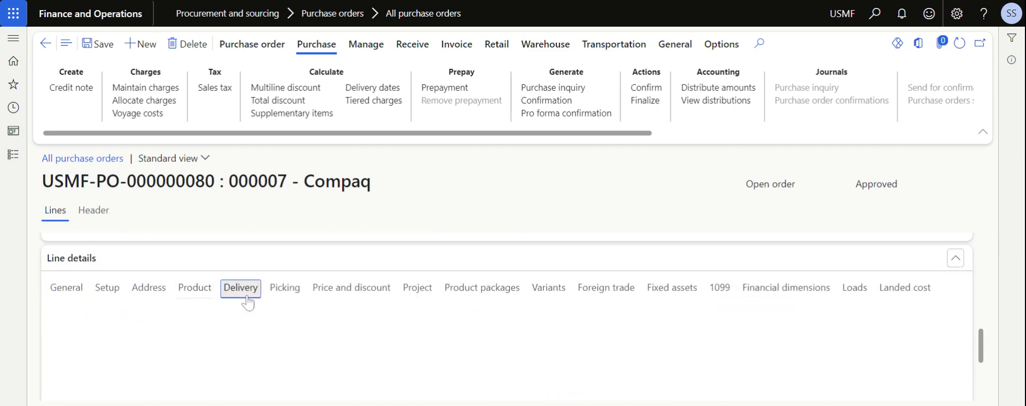
scroll(166, 353, "down", 1)
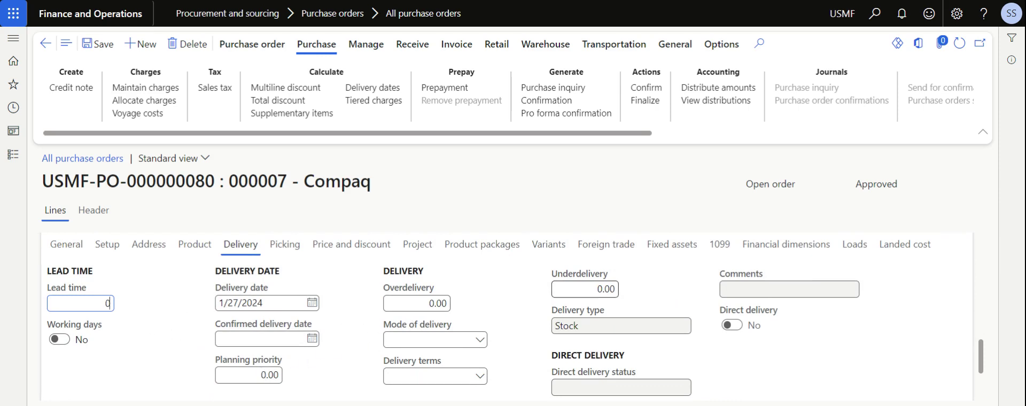
mouse_move(422, 303)
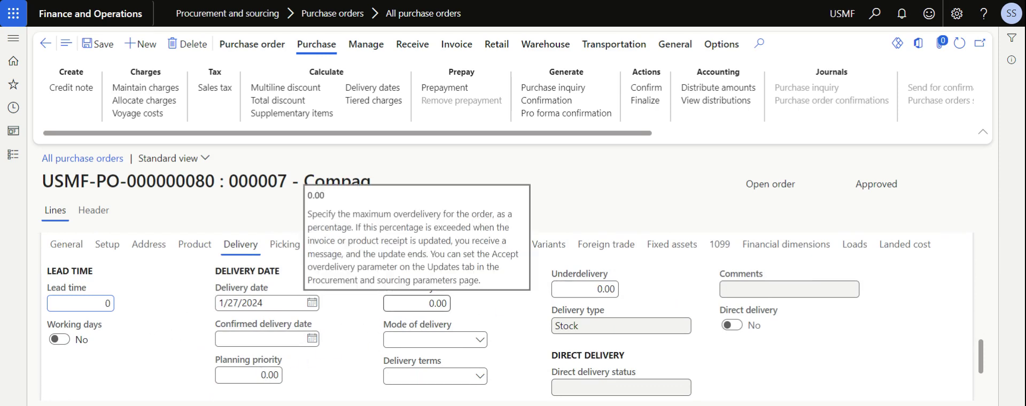
scroll(654, 331, "up", 5)
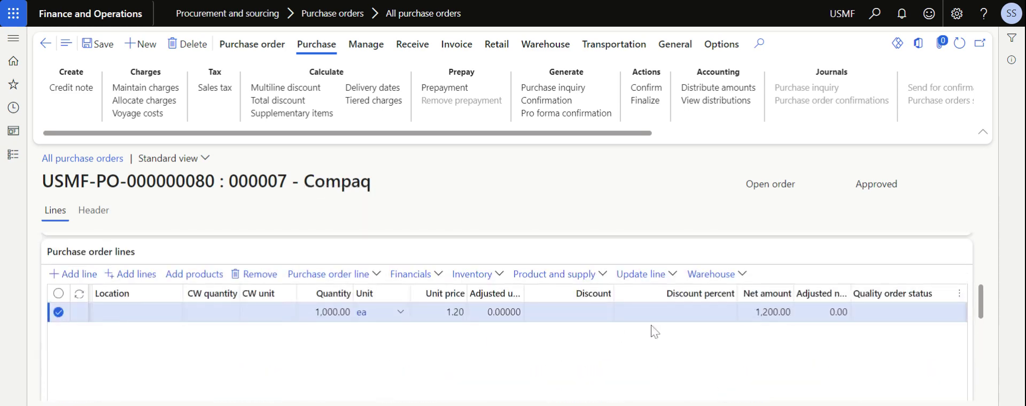
scroll(407, 349, "down", 5)
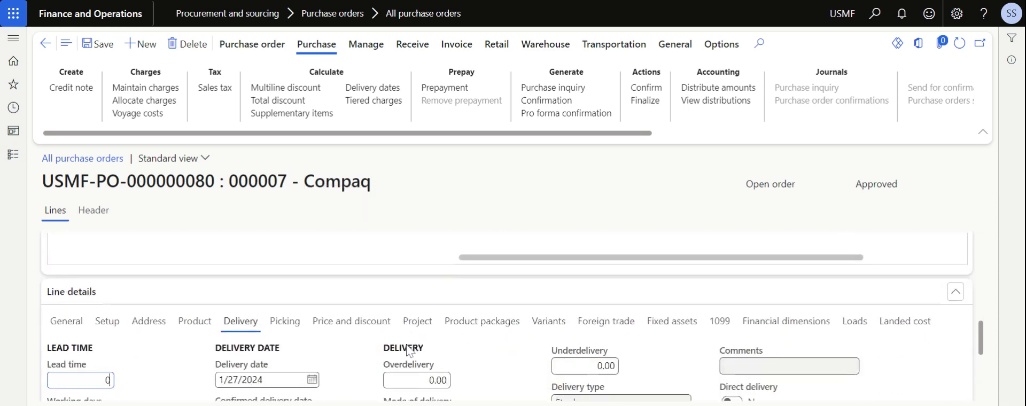
left_click(429, 369)
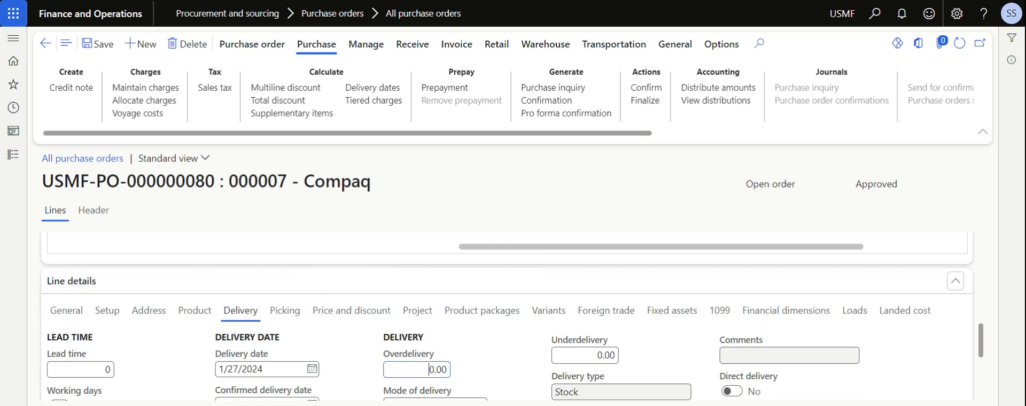
scroll(515, 364, "up", 5)
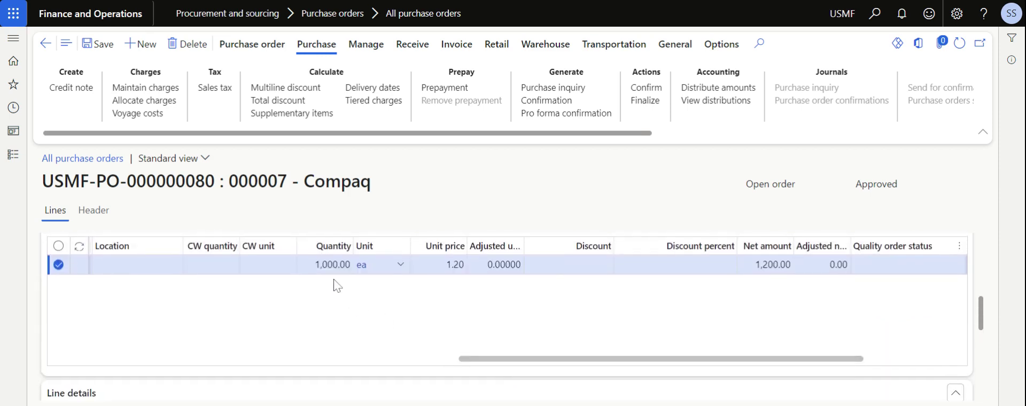
scroll(417, 325, "down", 3)
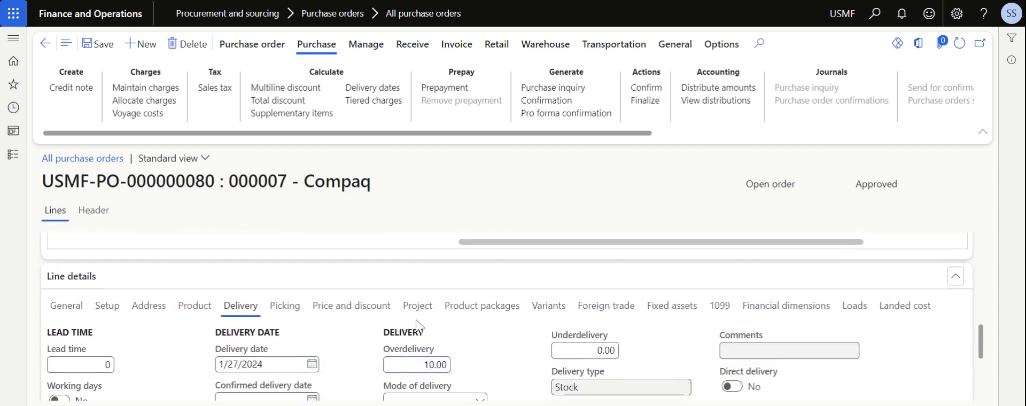
left_click(427, 359)
key("BackSpace")
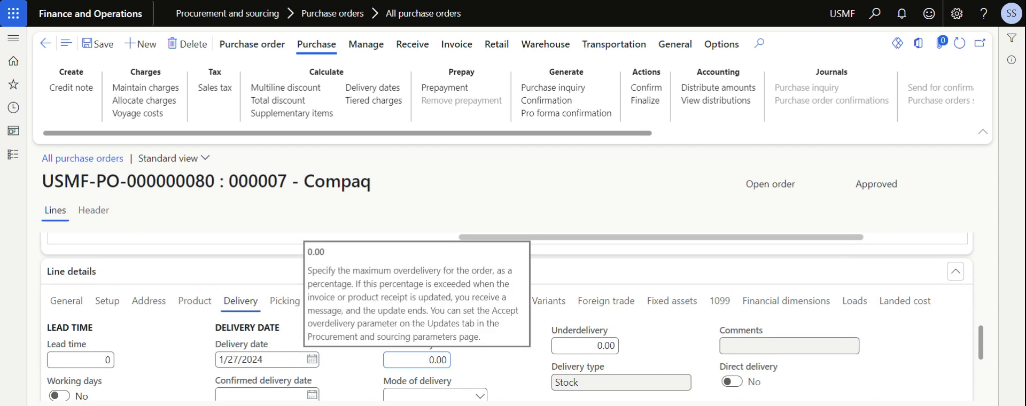
left_click(598, 345)
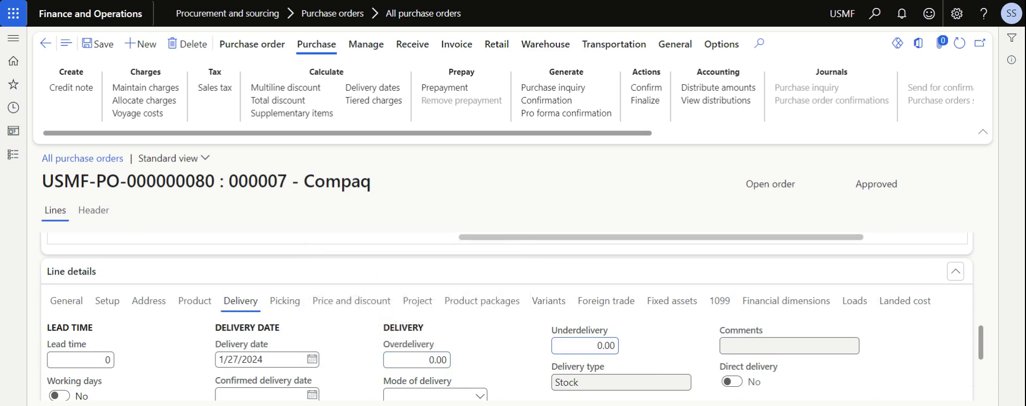
Check the line quantity, then set the underdelivery percentage to 0.
scroll(473, 344, "up", 3)
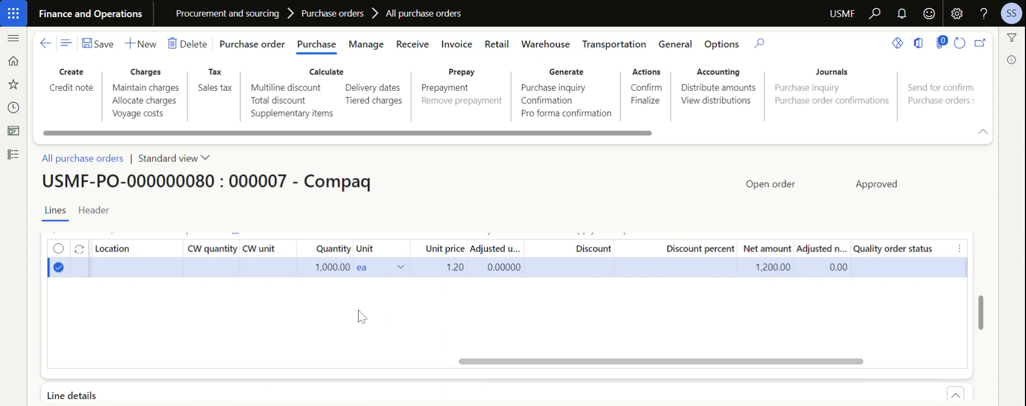
left_click(317, 267)
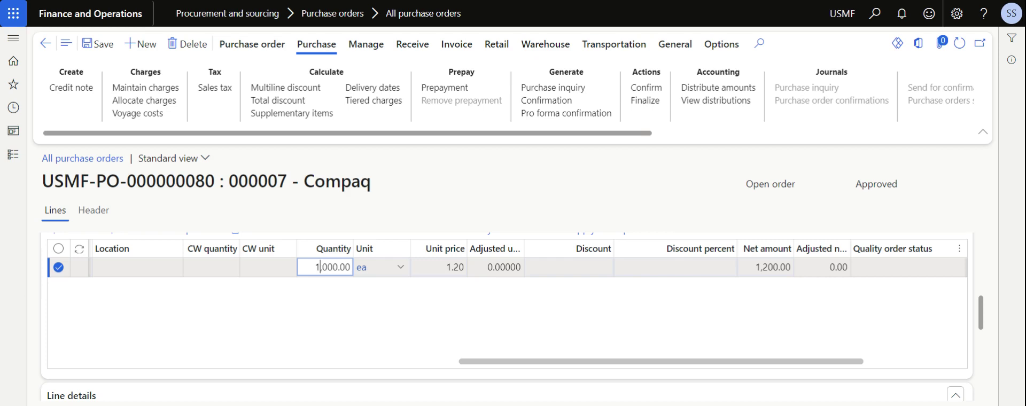
scroll(451, 321, "down", 2)
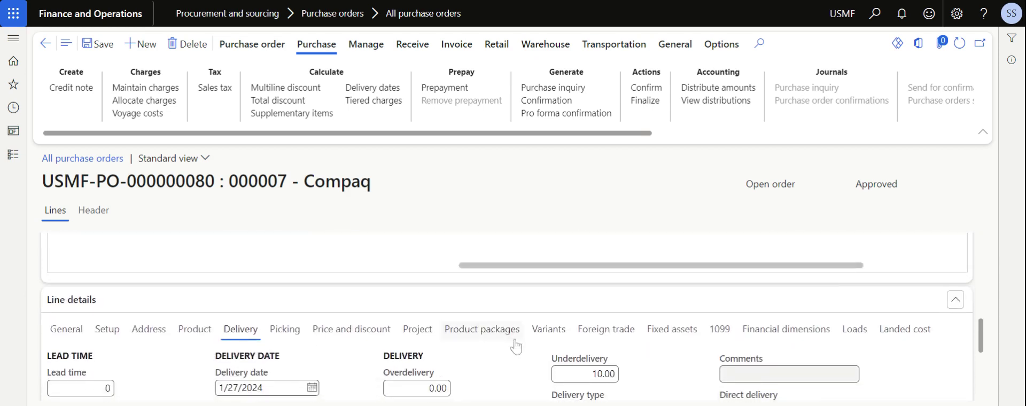
scroll(486, 360, "up", 1)
scroll(485, 362, "up", 1)
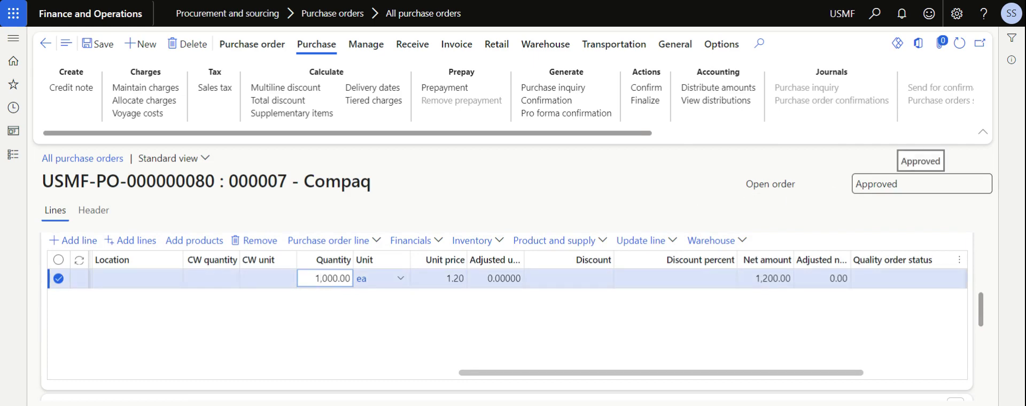
scroll(493, 310, "down", 2)
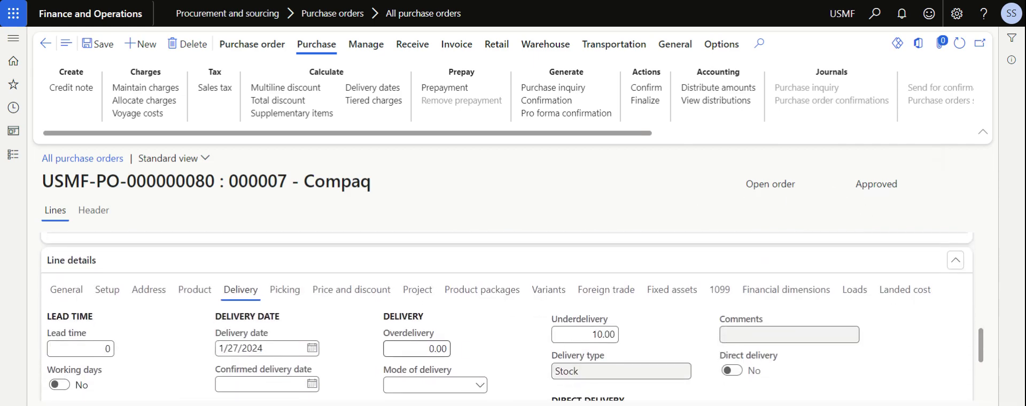
left_click(615, 338)
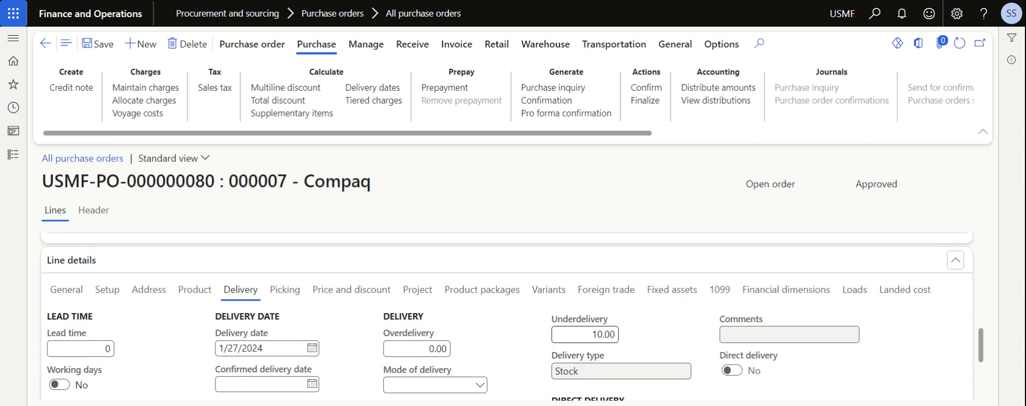
type("0")
key("Tab")
scroll(510, 348, "down", 3)
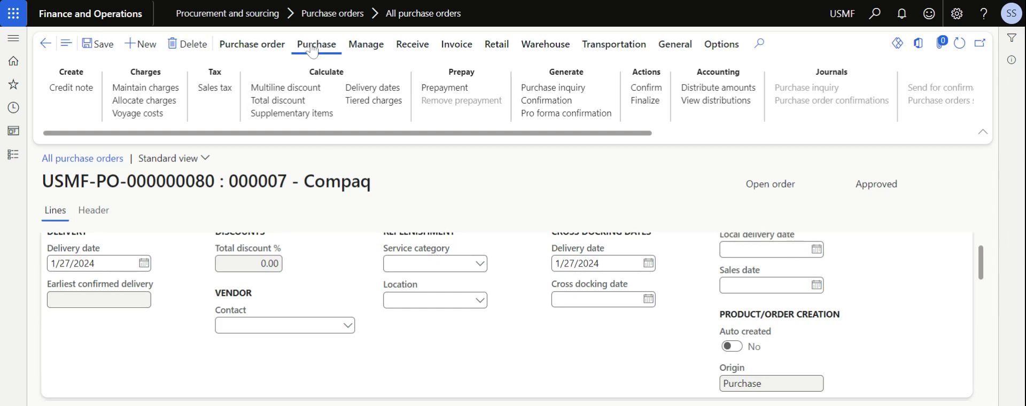
Confirm purchase order USMF-PO-000000080 and check its Confirmed status.
scroll(470, 98, "right", 3)
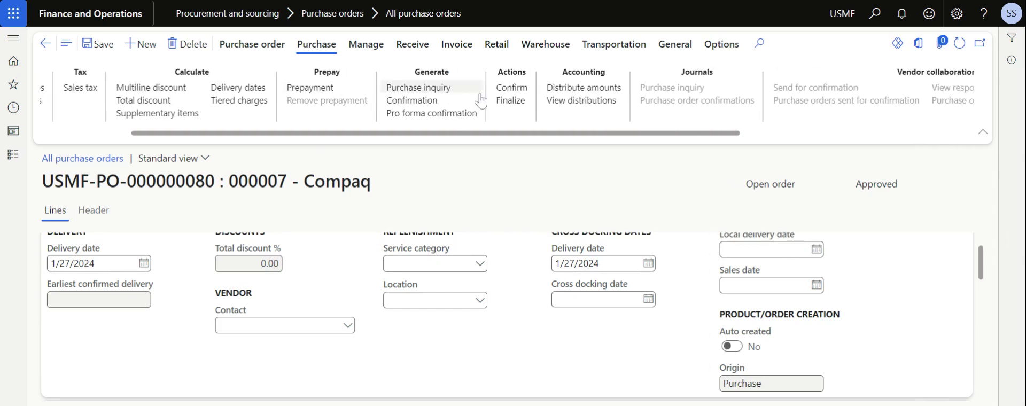
left_click(507, 90)
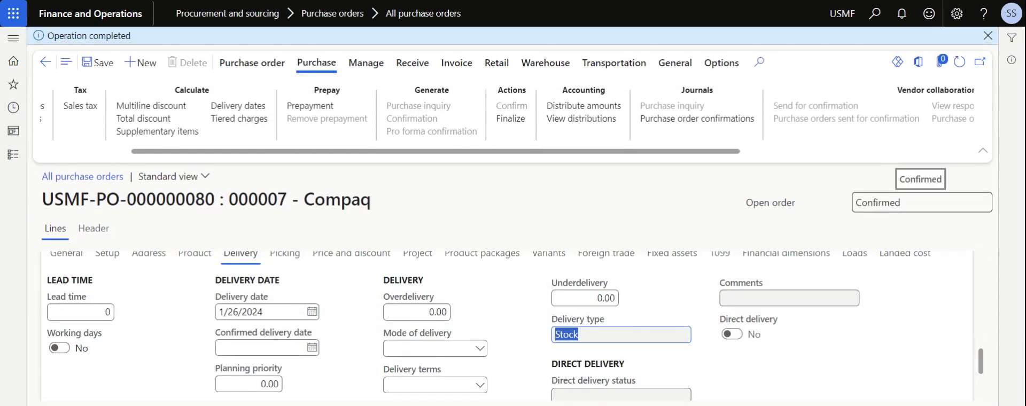
left_click_drag(862, 202, 901, 203)
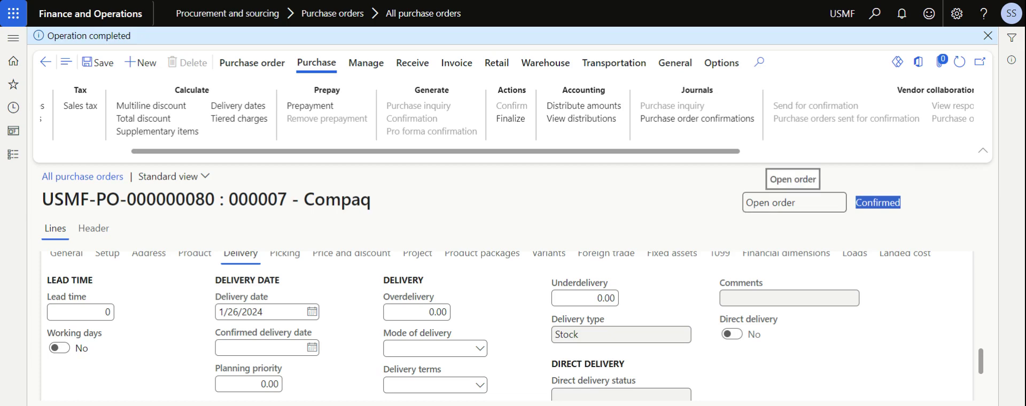
left_click(646, 216)
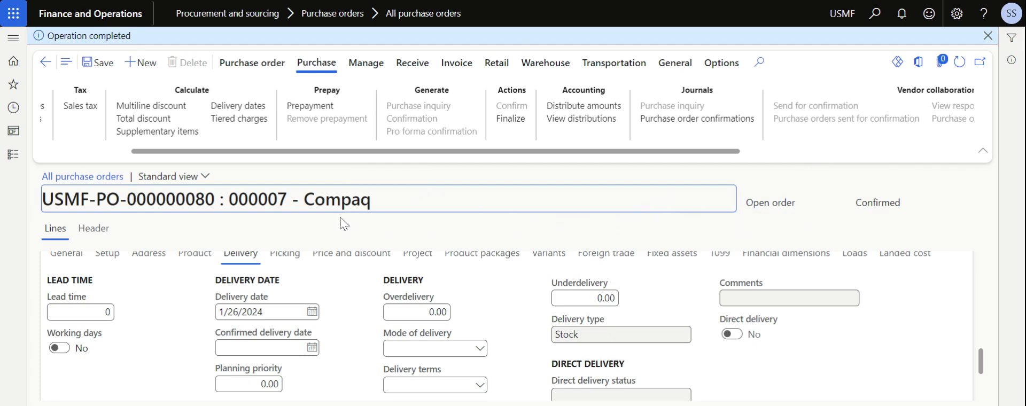
Bring up the order's Receive actions.
scroll(124, 305, "up", 4)
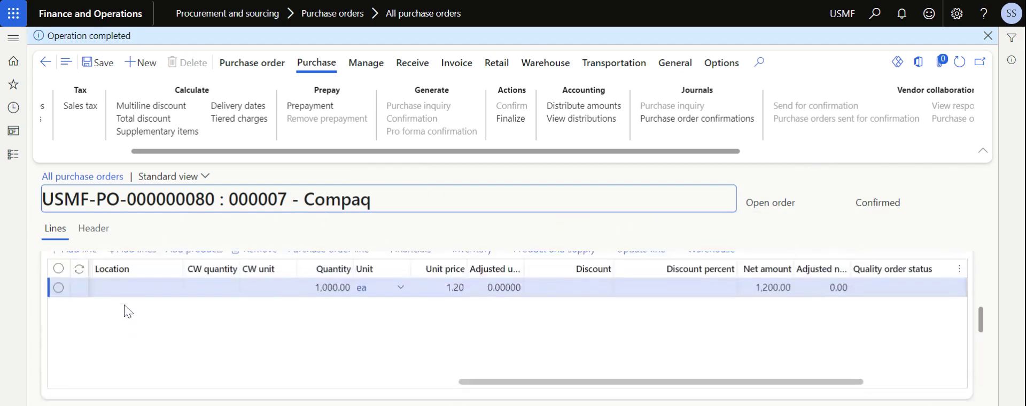
scroll(198, 367, "left", 5)
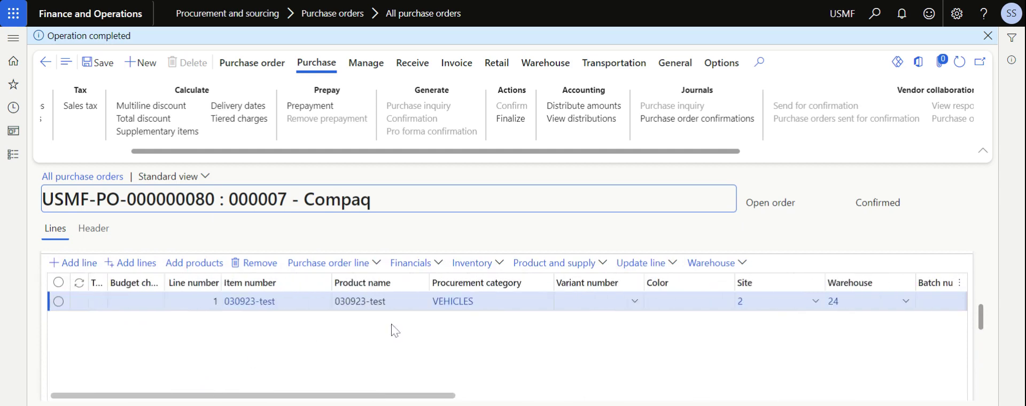
left_click(416, 66)
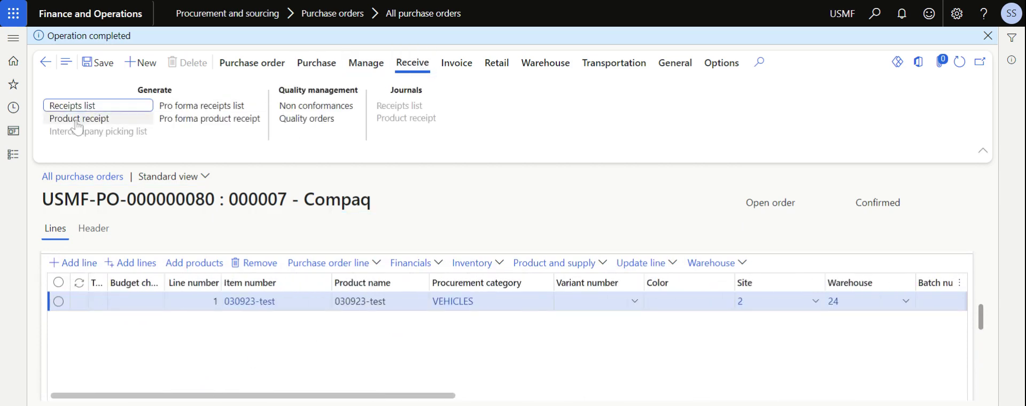
Start product receipt PR-160923-001 and review its 1,000.00-quantity line.
left_click(77, 121)
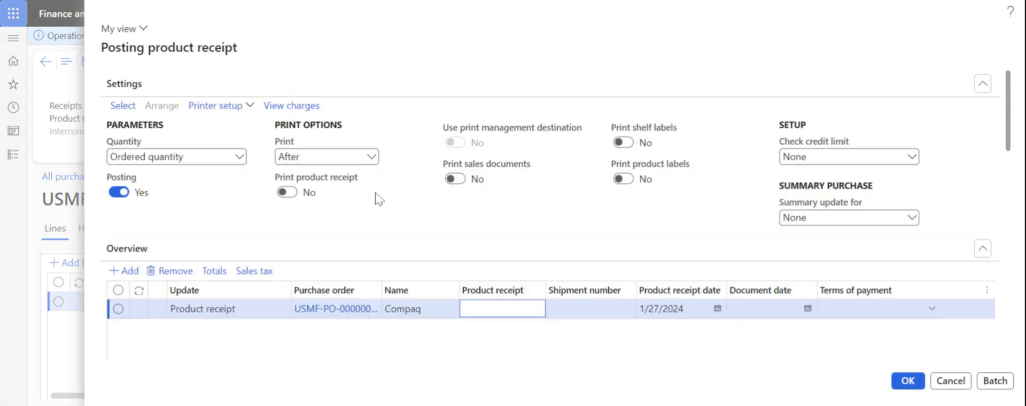
scroll(420, 219, "down", 2)
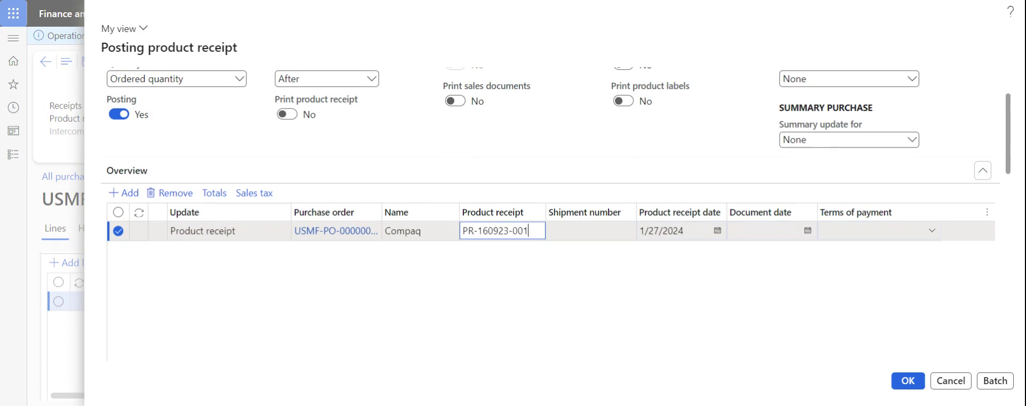
key("Tab")
scroll(511, 293, "down", 2)
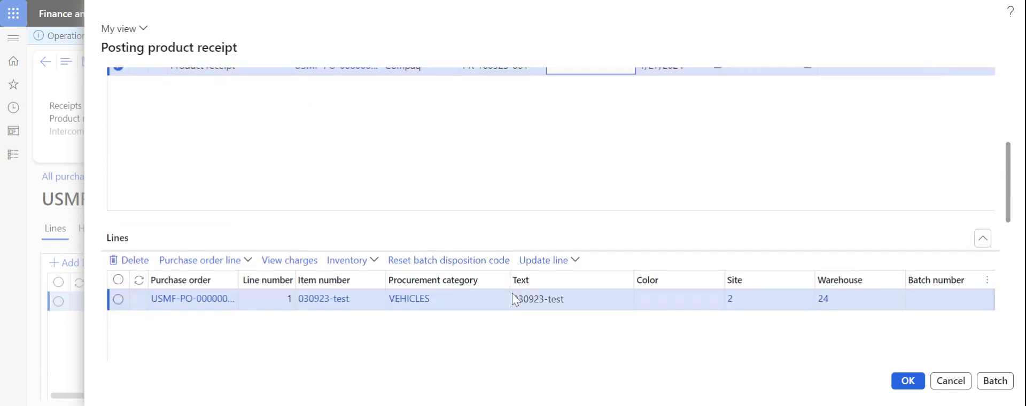
scroll(512, 293, "down", 1)
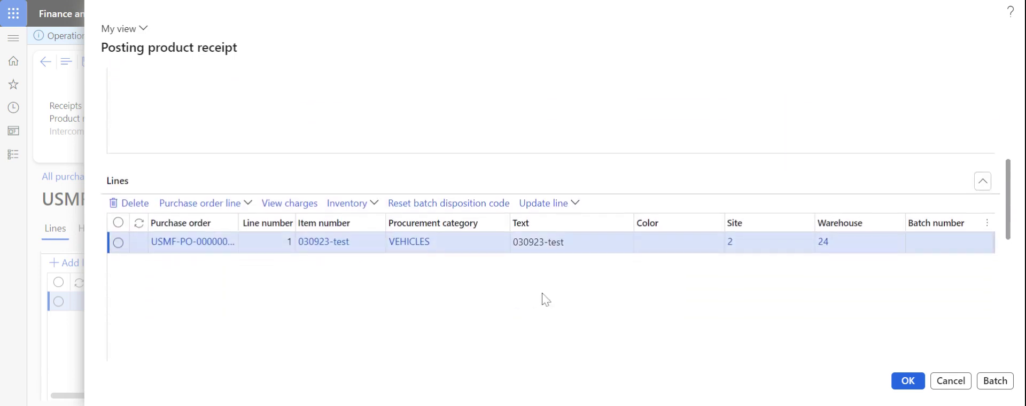
scroll(545, 300, "right", 10)
scroll(550, 288, "right", 4)
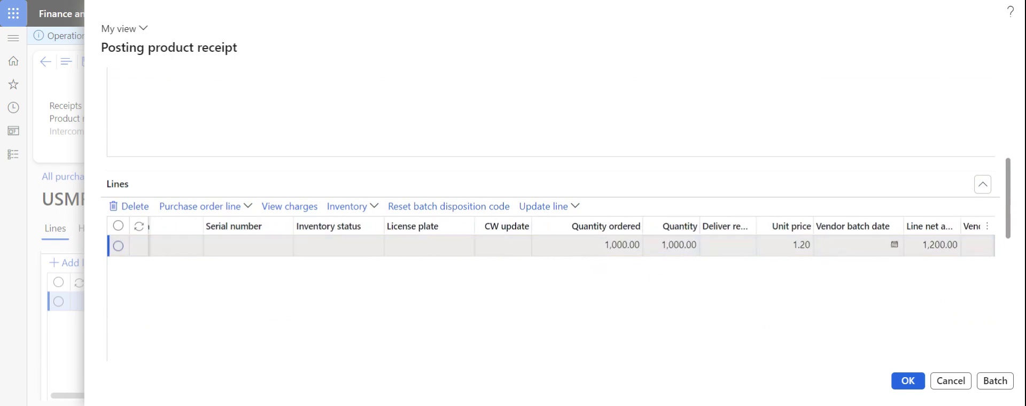
left_click(575, 208)
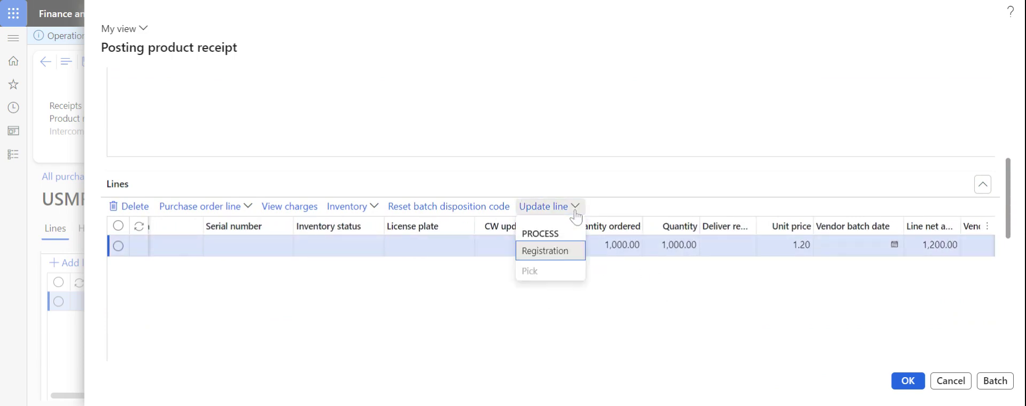
Register all 1,000.00 units at site 2, warehouse 24 under batch USMF-PO-000000080.
left_click(550, 251)
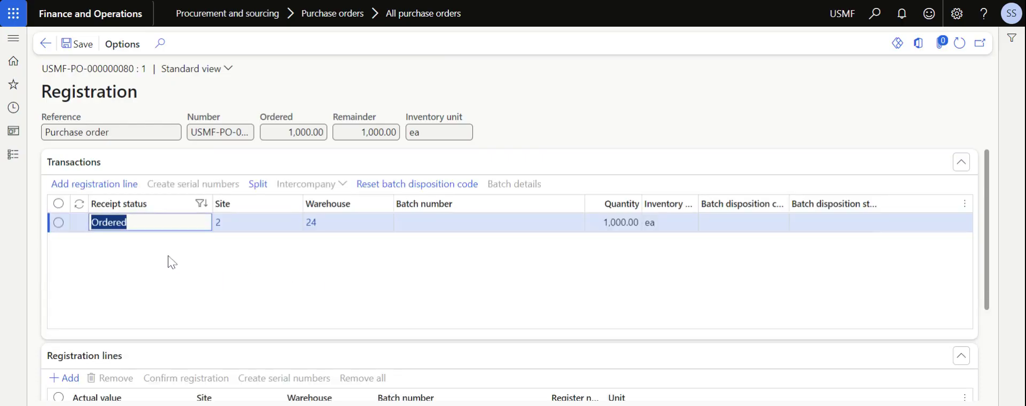
left_click(98, 187)
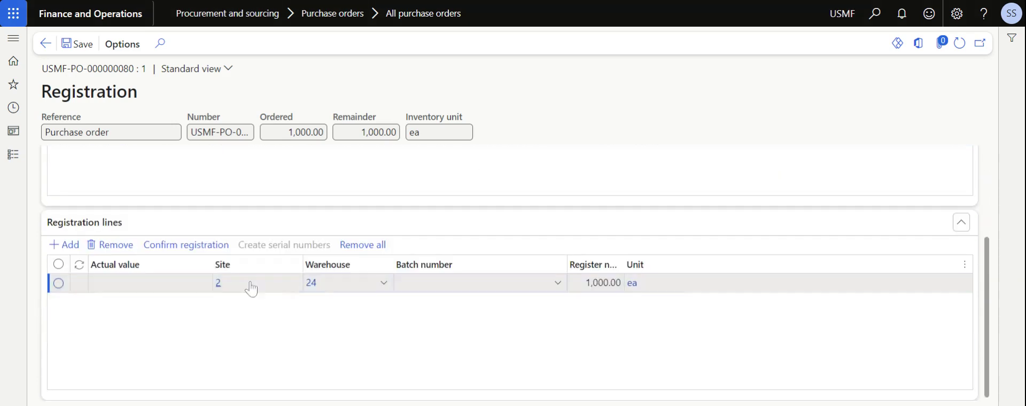
left_click(558, 288)
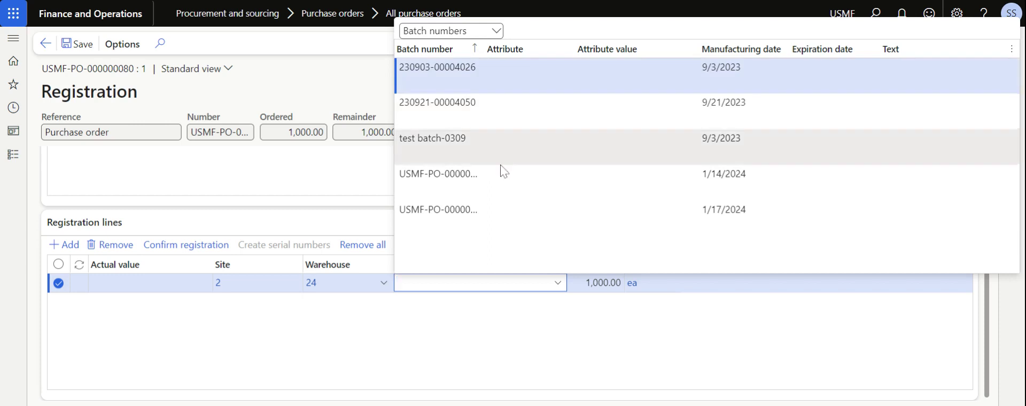
left_click(419, 347)
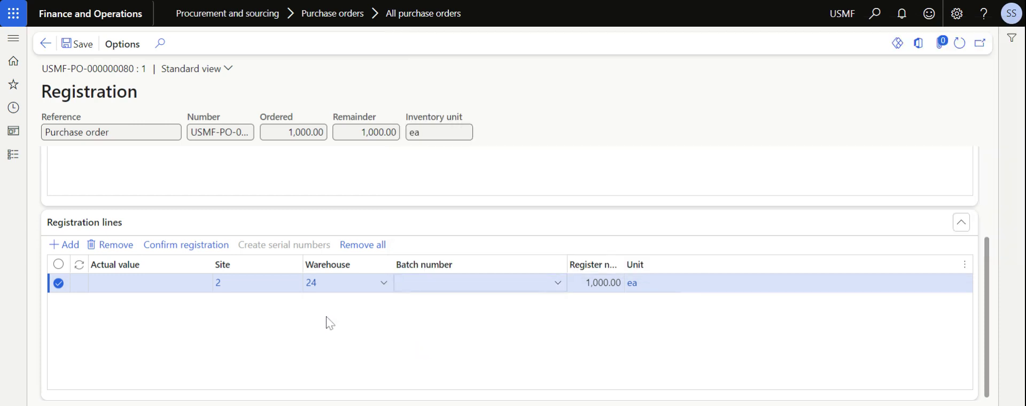
left_click(191, 249)
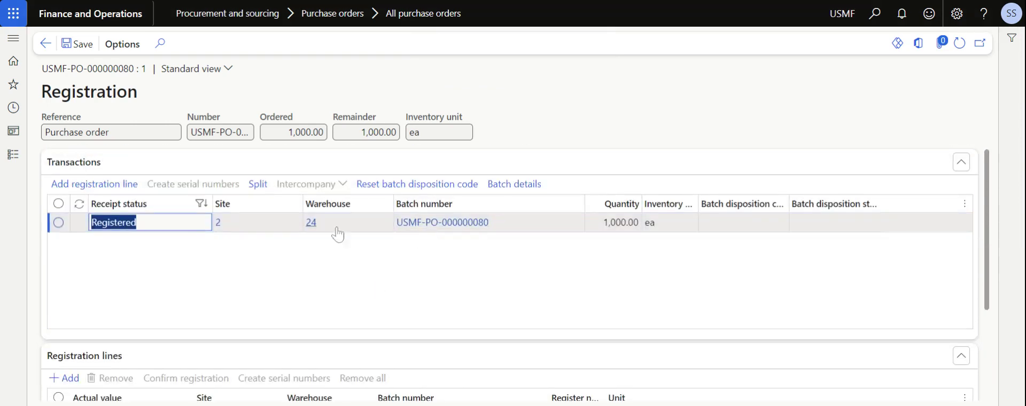
left_click(45, 59)
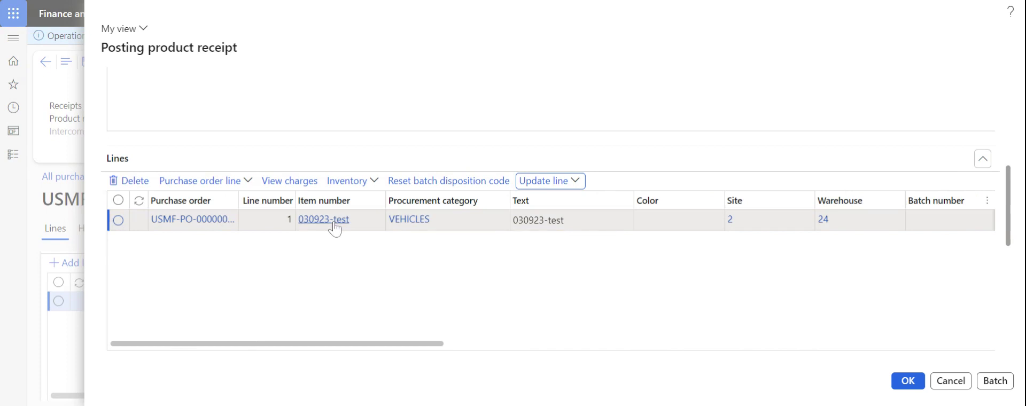
Open item 030923-test's released product details from the posting dialog.
left_click(335, 228)
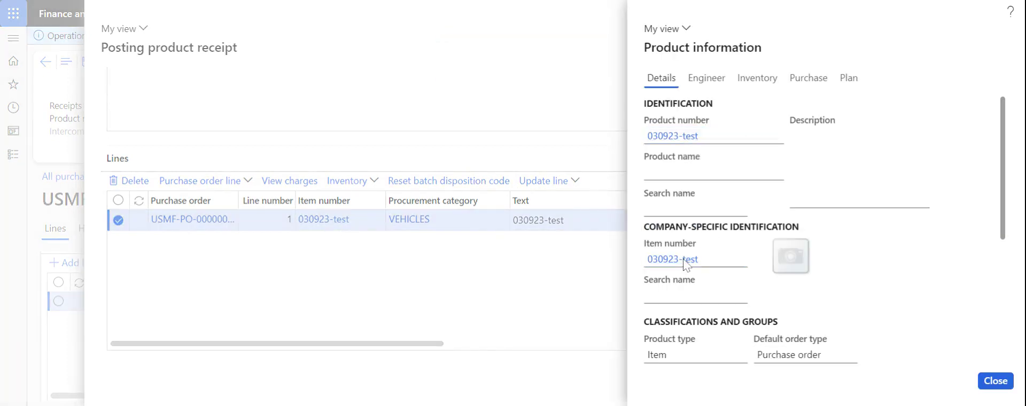
left_click(684, 260)
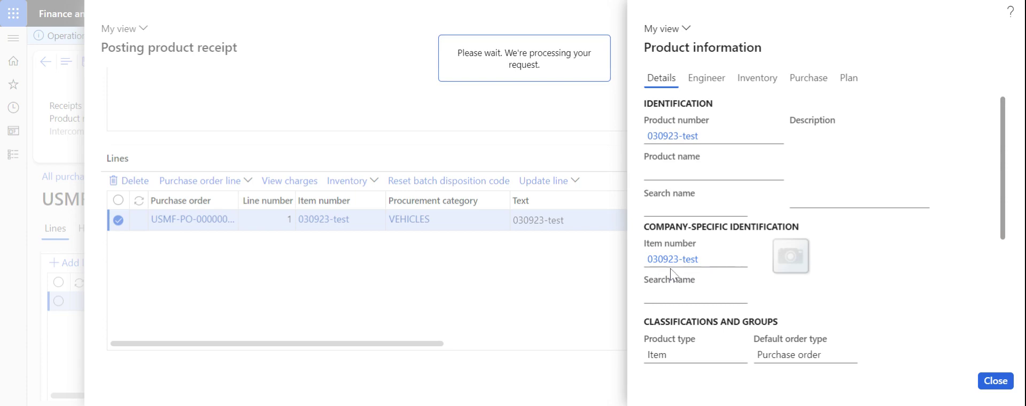
Scroll to Manage inventory to check the batch number group is BatchAuto.
scroll(305, 292, "down", 3)
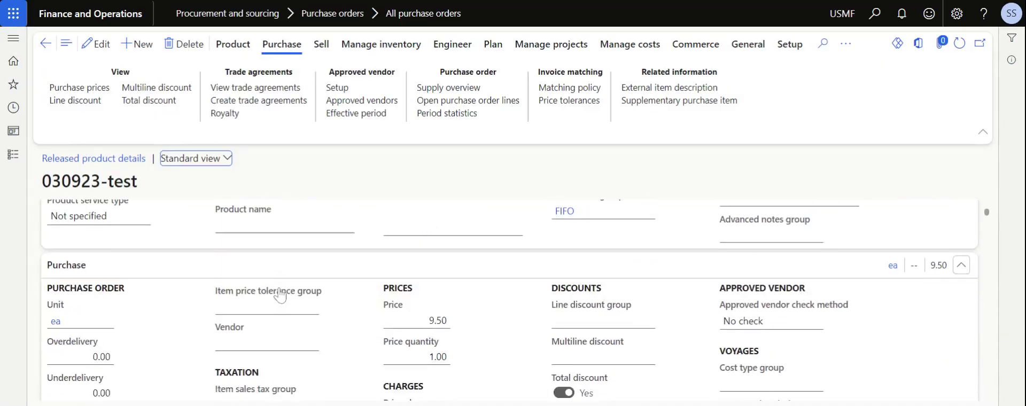
scroll(279, 294, "down", 10)
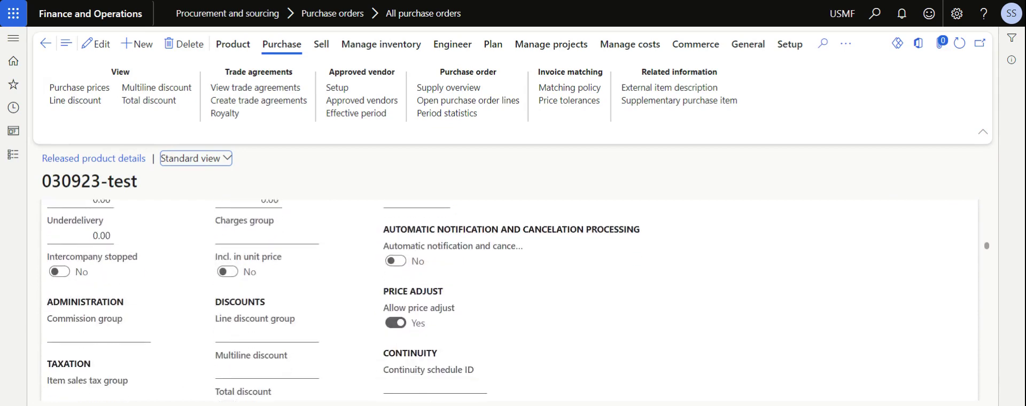
scroll(512, 299, "down", 10)
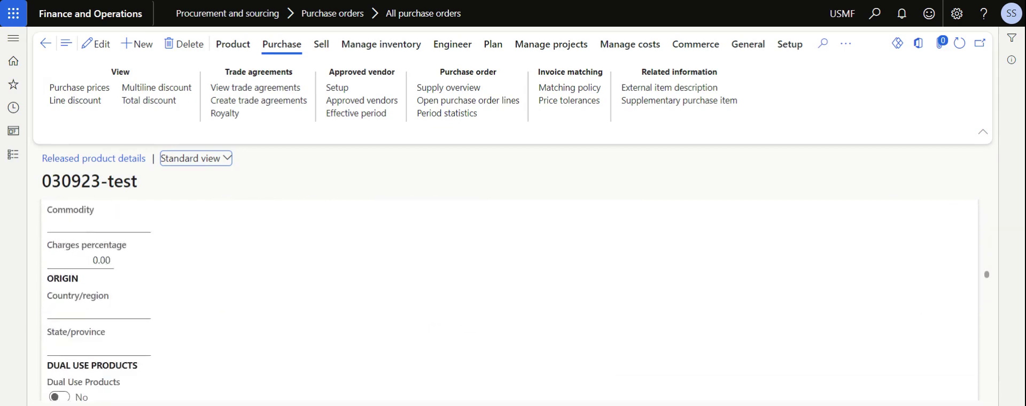
scroll(277, 261, "down", 5)
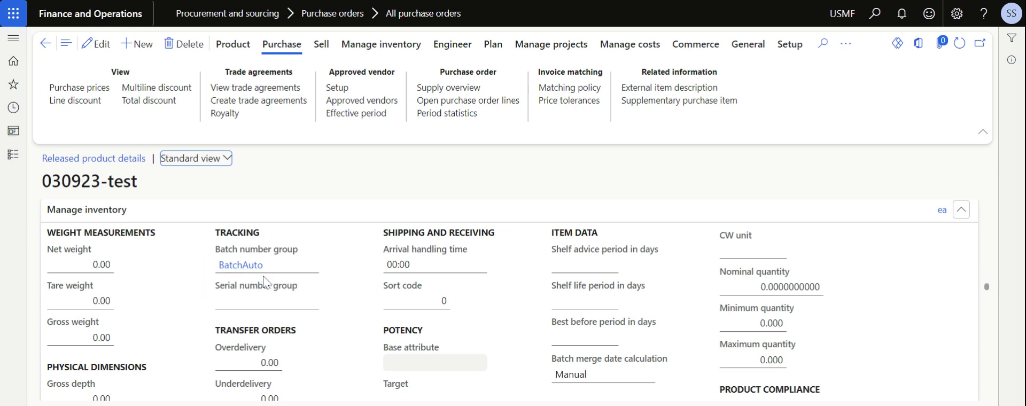
Review the Posting product receipt settings and post product receipt PR-160923-001.
left_click(45, 44)
key("Escape")
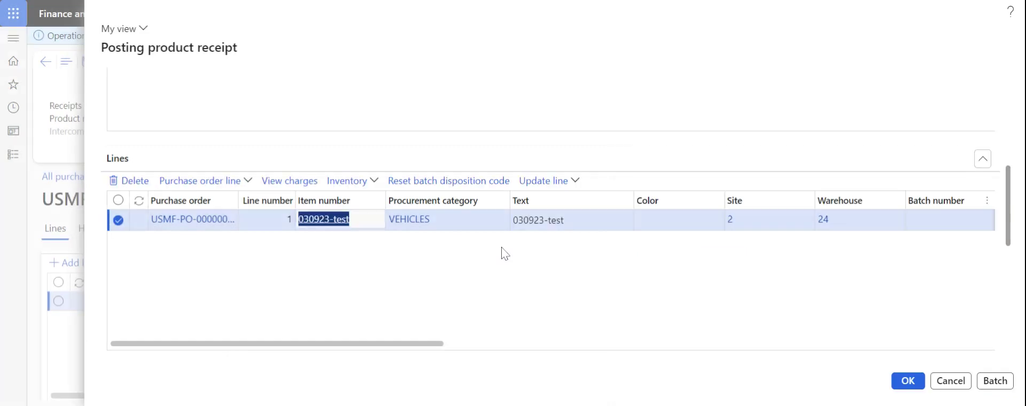
scroll(799, 268, "up", 5)
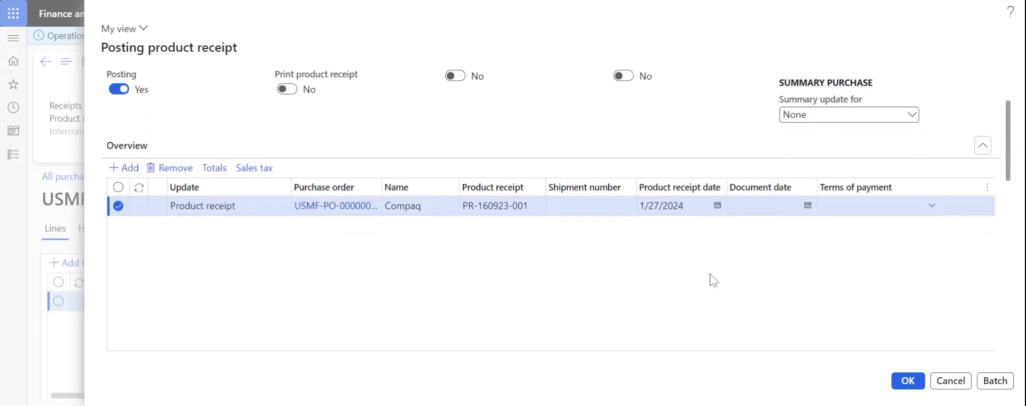
scroll(710, 276, "up", 3)
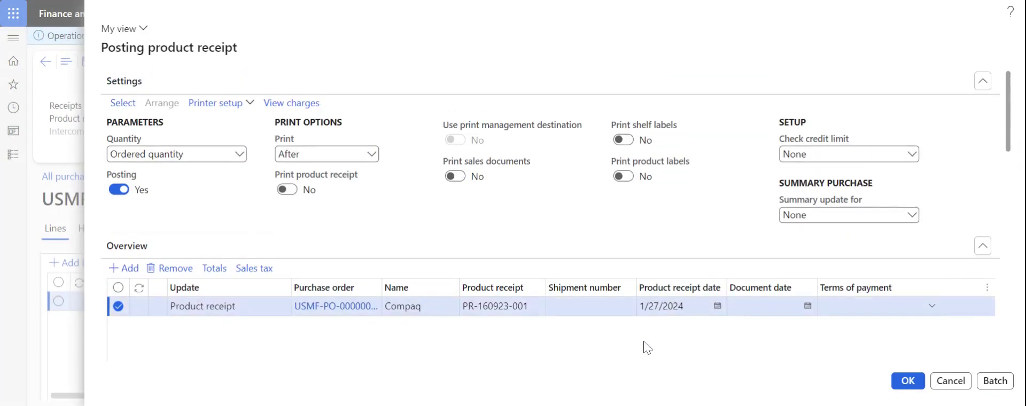
scroll(647, 347, "down", 6)
left_click(903, 380)
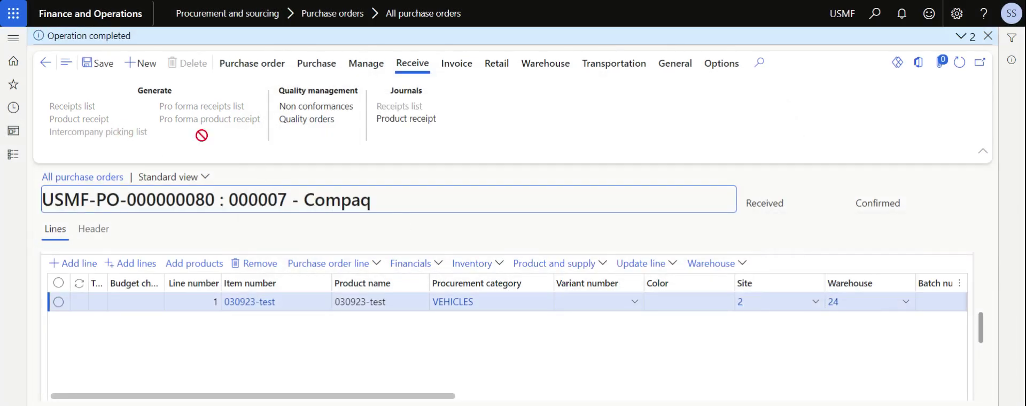
left_click(405, 125)
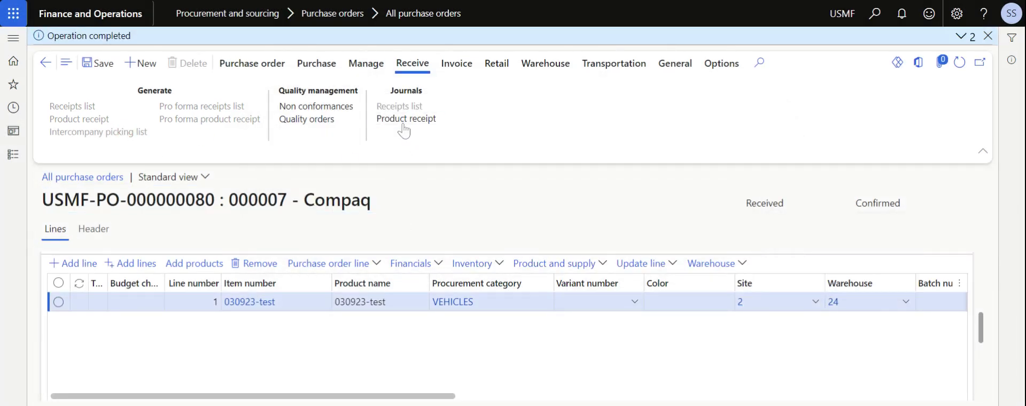
left_click(107, 121)
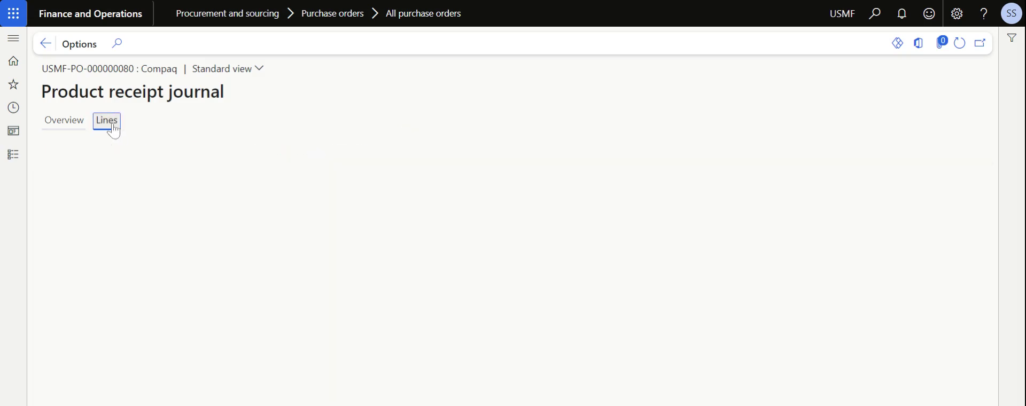
key("Tab")
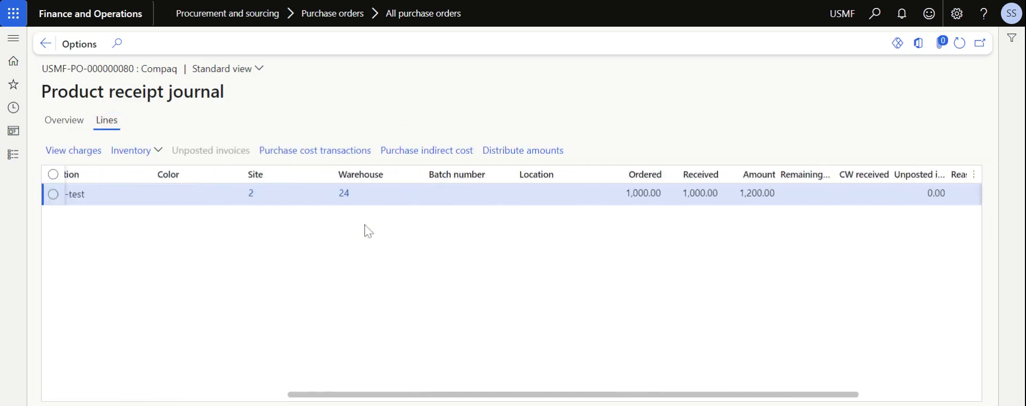
key("Tab")
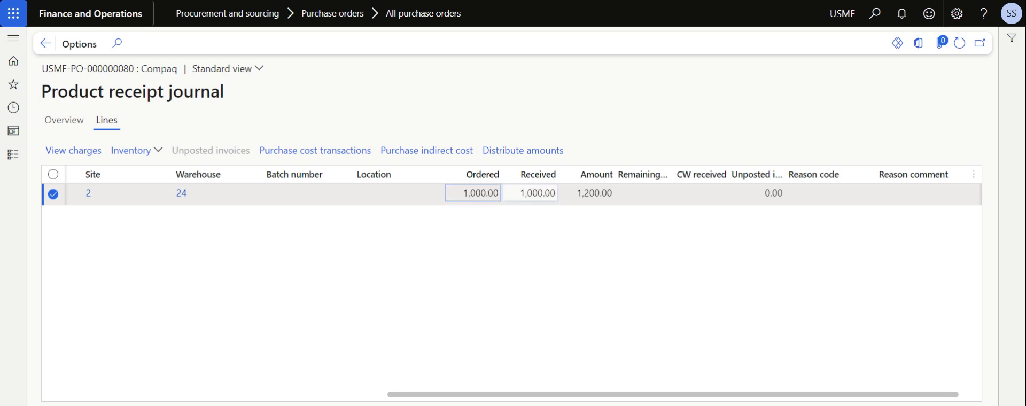
left_click(46, 58)
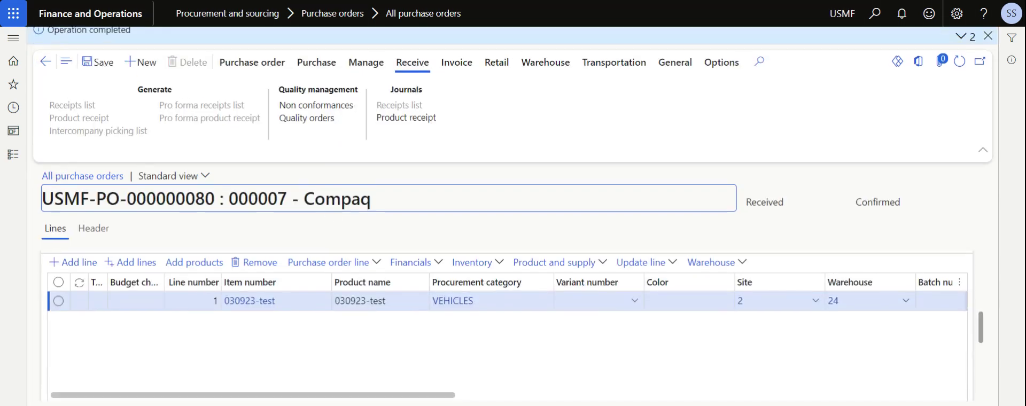
Generate a vendor invoice from the Compaq purchase order.
left_click(457, 64)
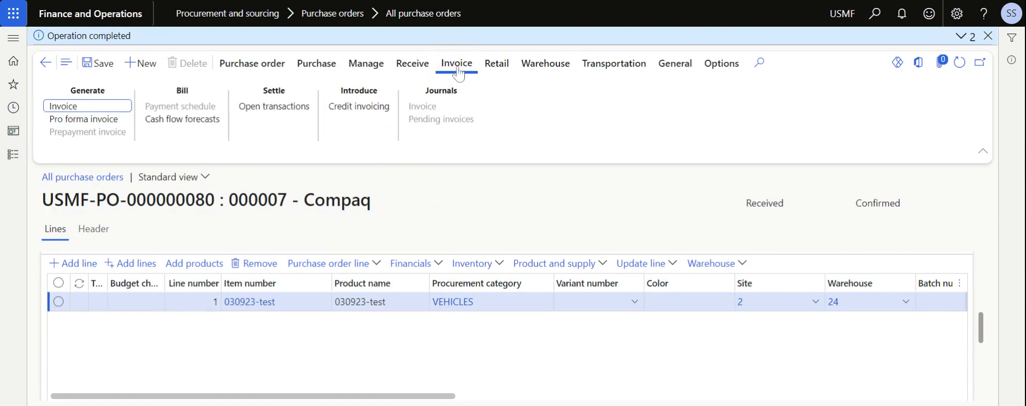
left_click(85, 112)
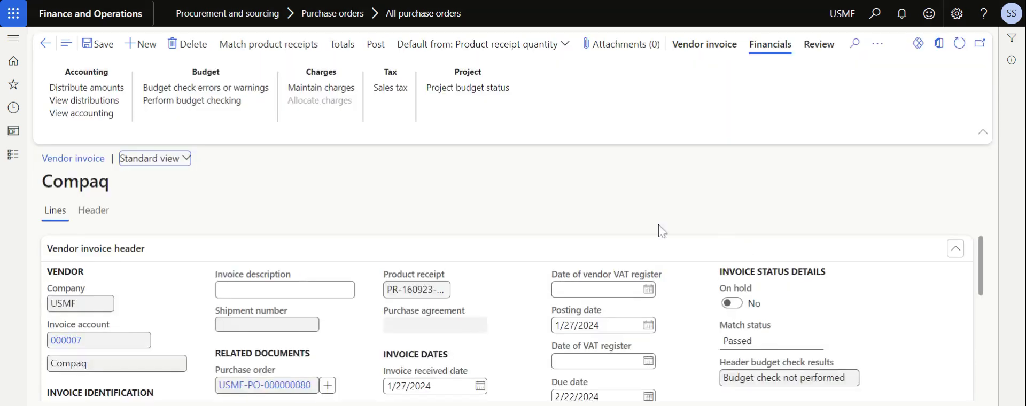
scroll(174, 316, "down", 3)
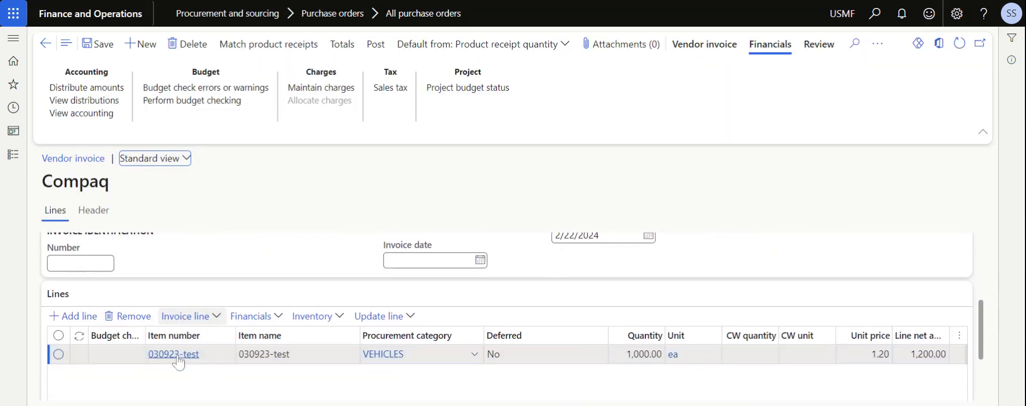
scroll(465, 383, "right", 5)
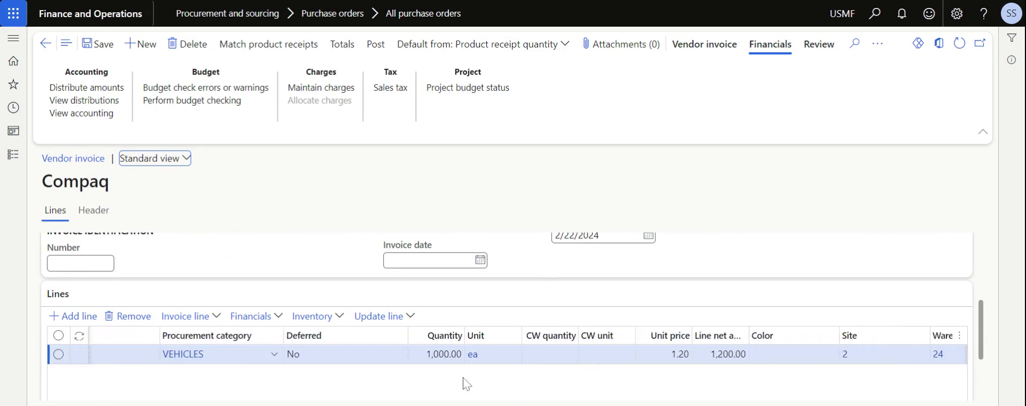
scroll(251, 347, "up", 2)
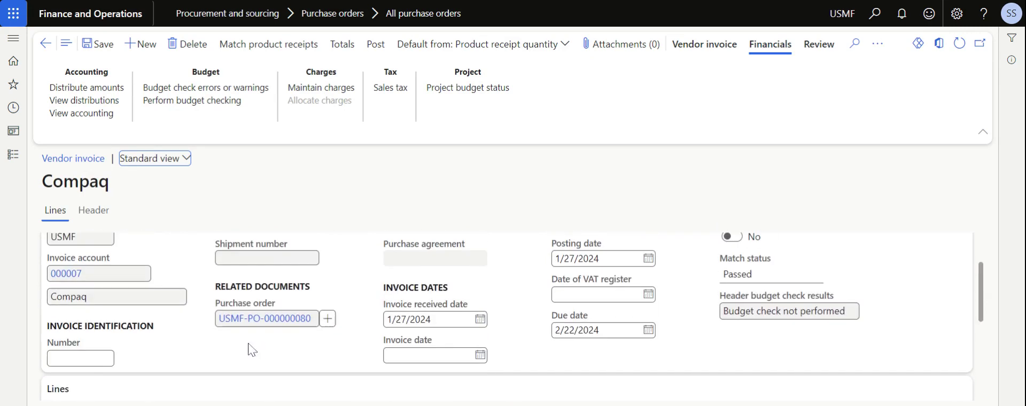
Enter IN-160923-001 as the invoice number.
left_click(109, 359)
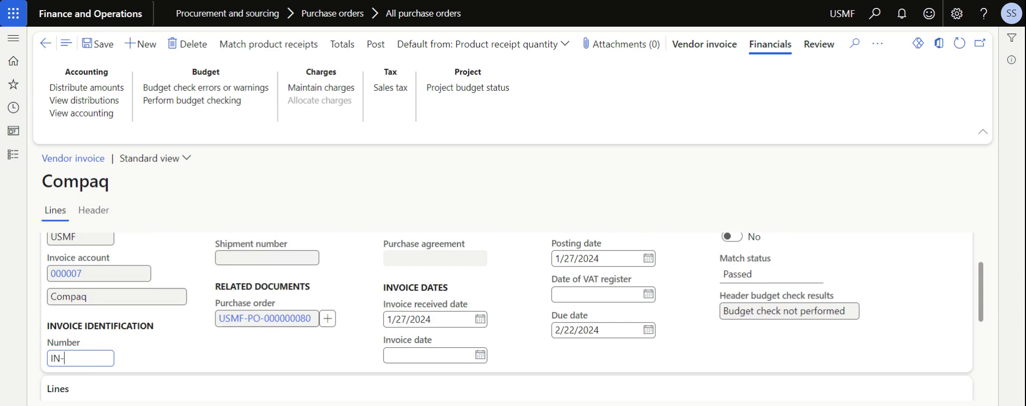
type("IN-160923-001")
scroll(290, 353, "up", 1)
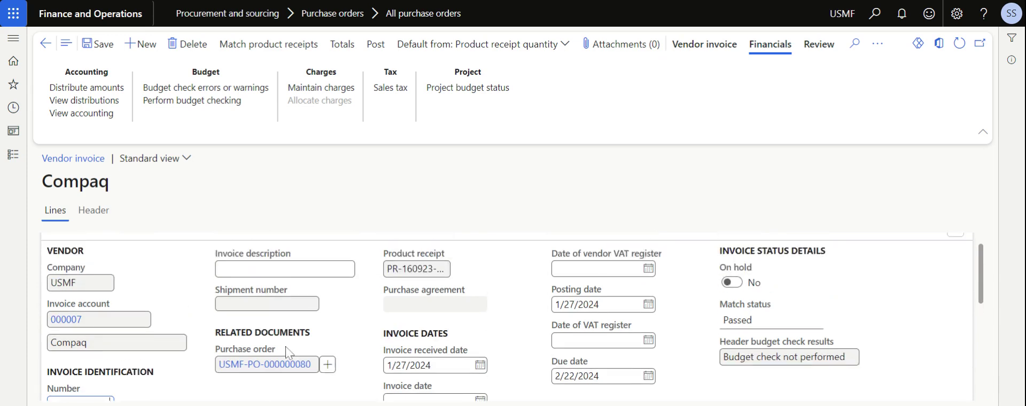
scroll(470, 364, "down", 1)
Set the invoice date to 1/27/2024 and confirm the match status is Passed.
left_click(481, 358)
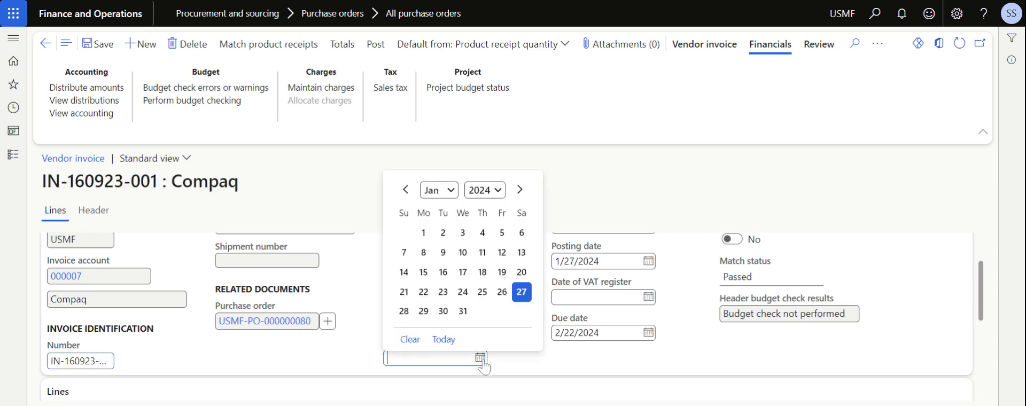
left_click(523, 293)
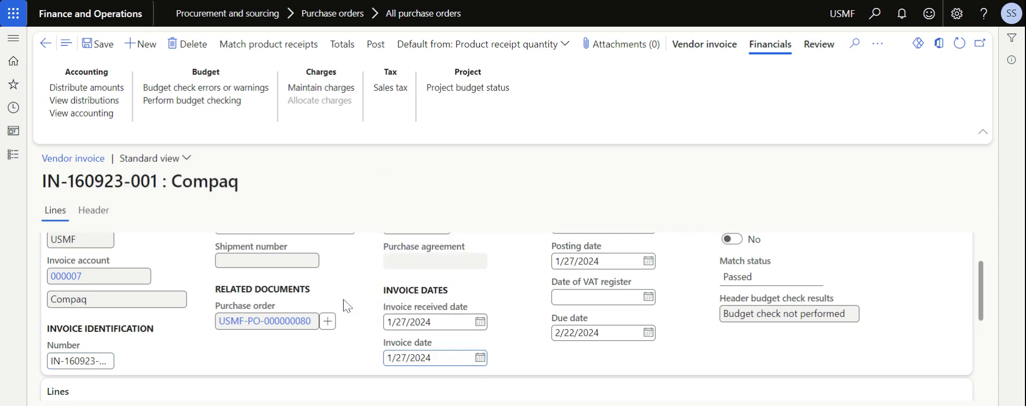
scroll(348, 305, "up", 1)
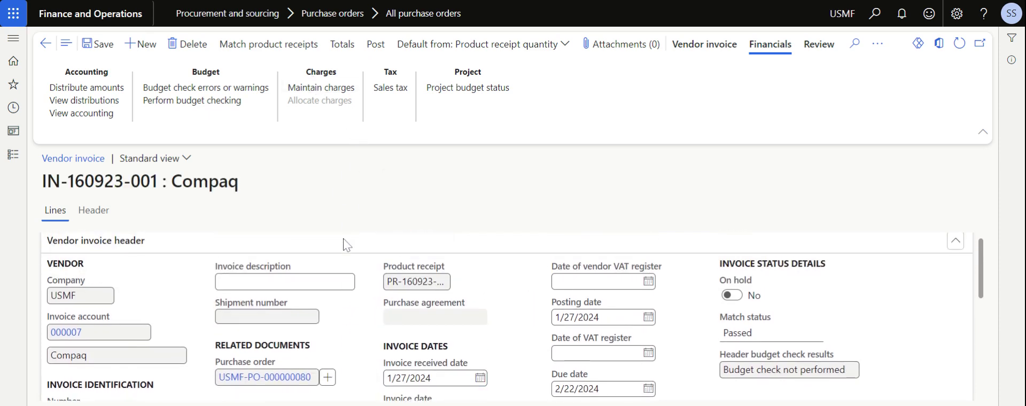
scroll(342, 246, "down", 2)
scroll(363, 299, "up", 2)
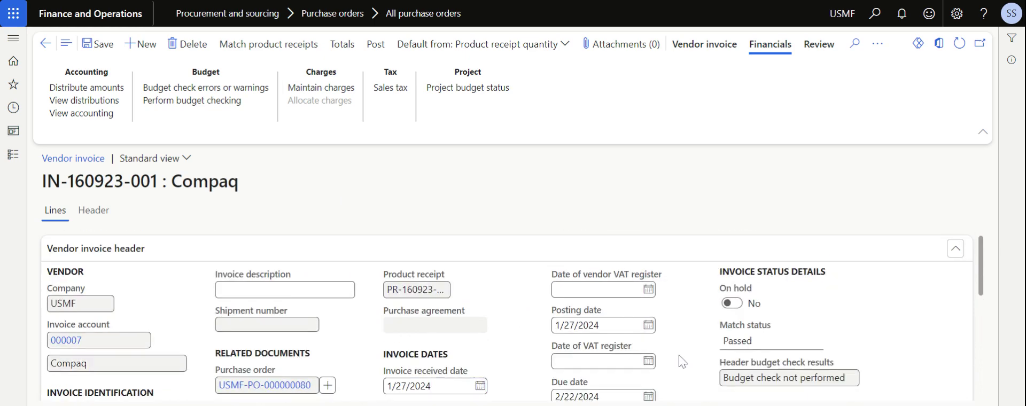
left_click(748, 340)
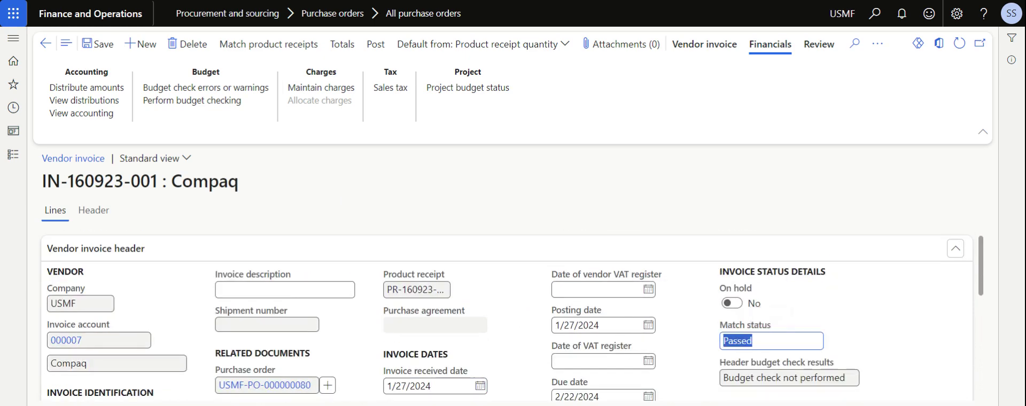
left_click(274, 54)
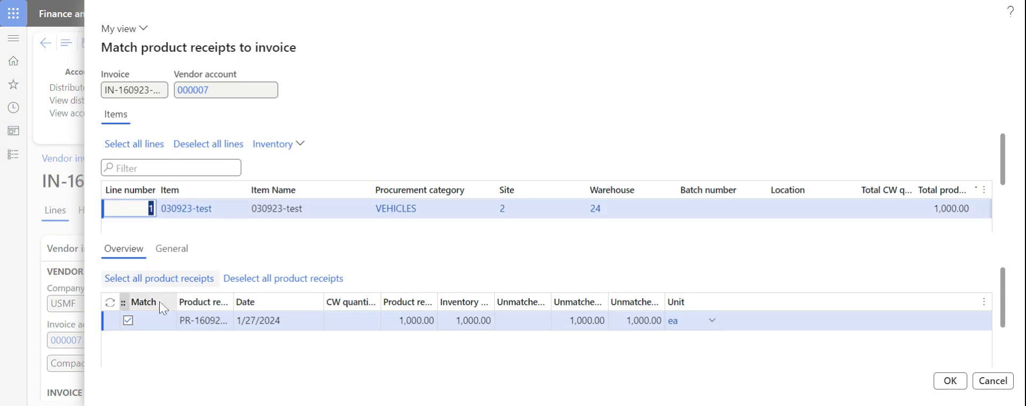
left_click(133, 327)
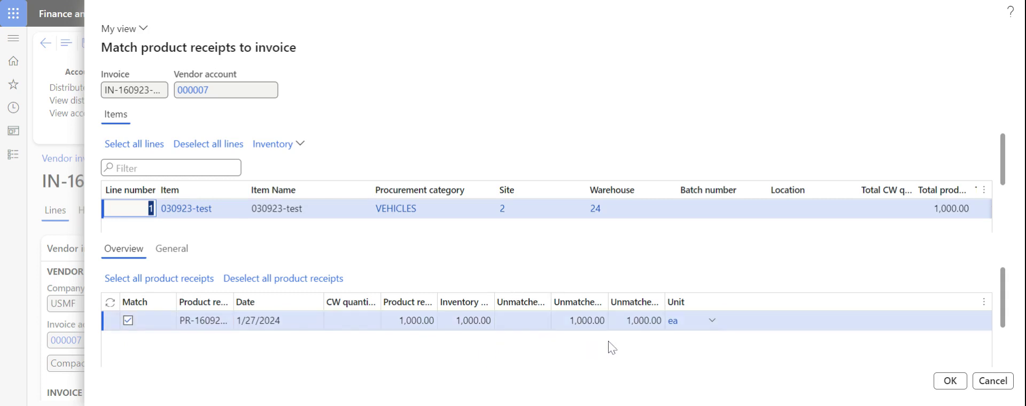
left_click(992, 380)
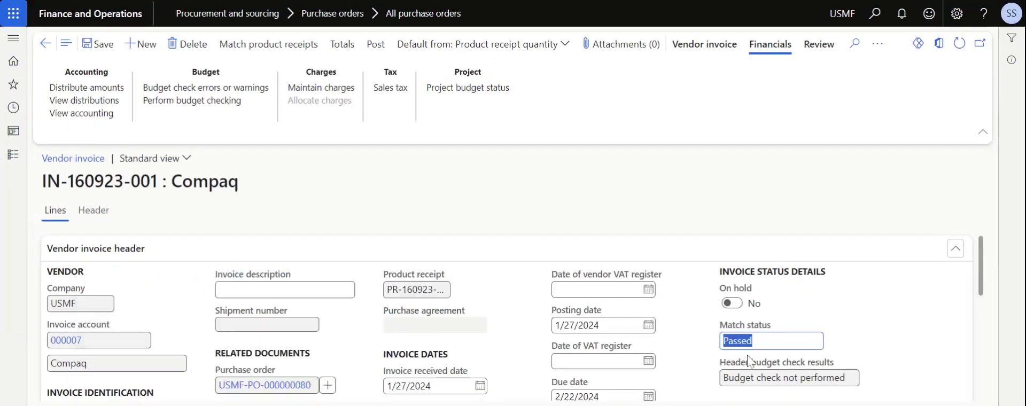
double_click(738, 341)
Check the matching details for invoice IN-160923-001, then post the vendor invoice.
left_click(819, 44)
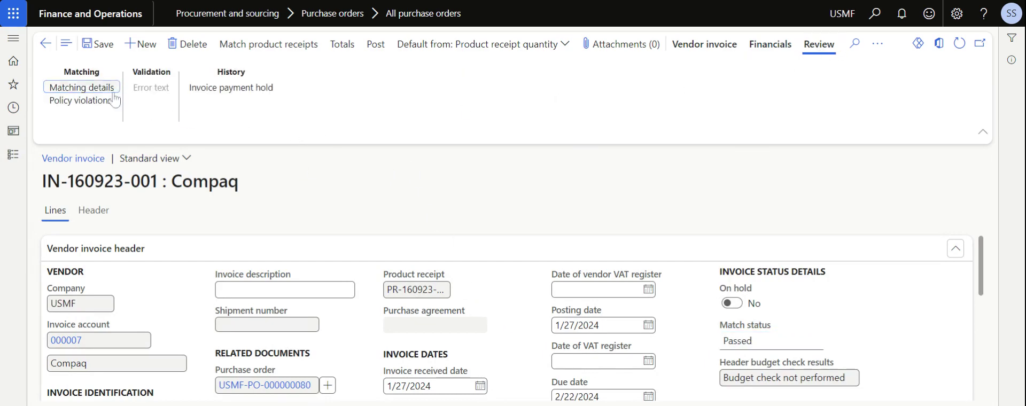
left_click(875, 49)
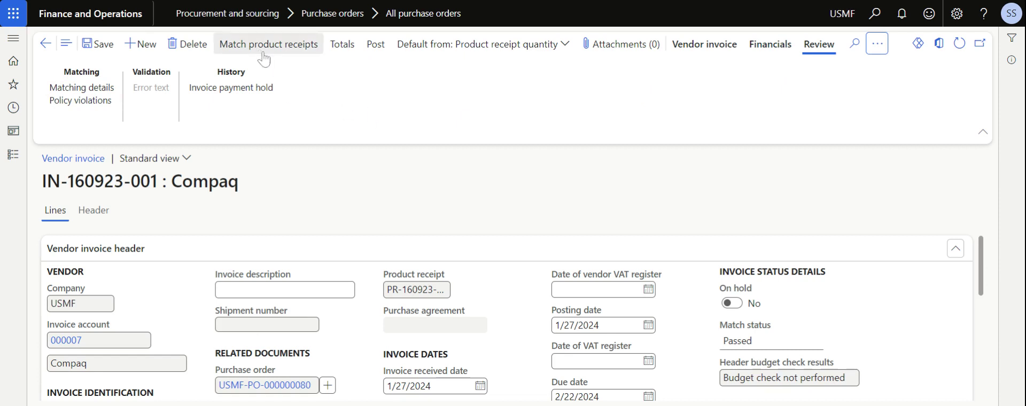
left_click(375, 47)
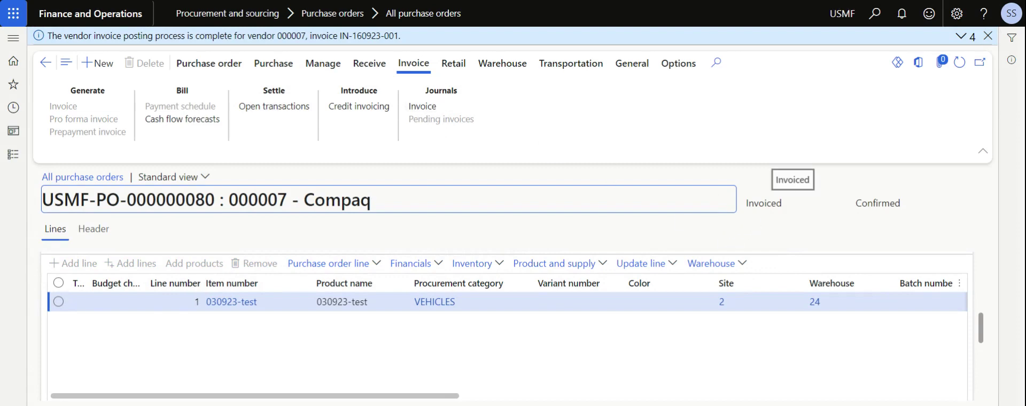
left_click_drag(747, 203, 782, 203)
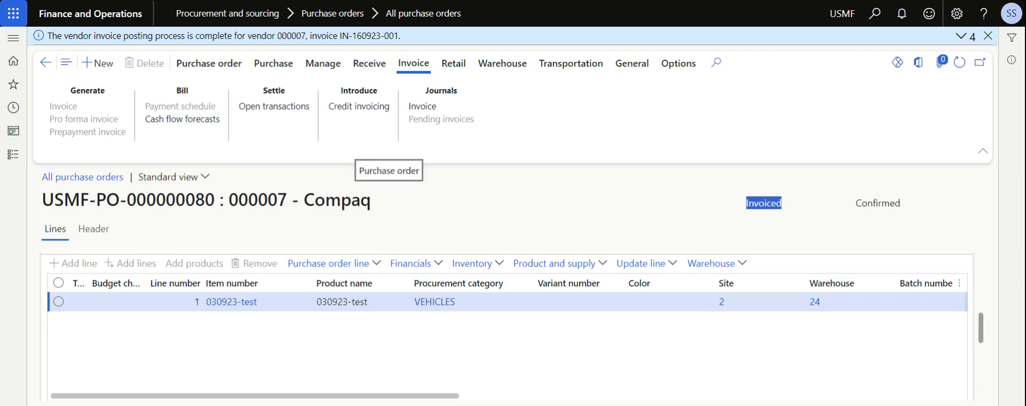
left_click(499, 266)
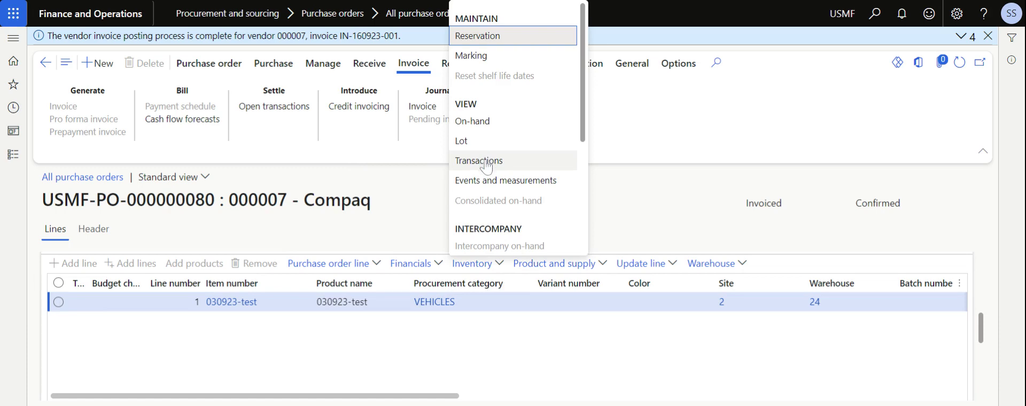
left_click(486, 166)
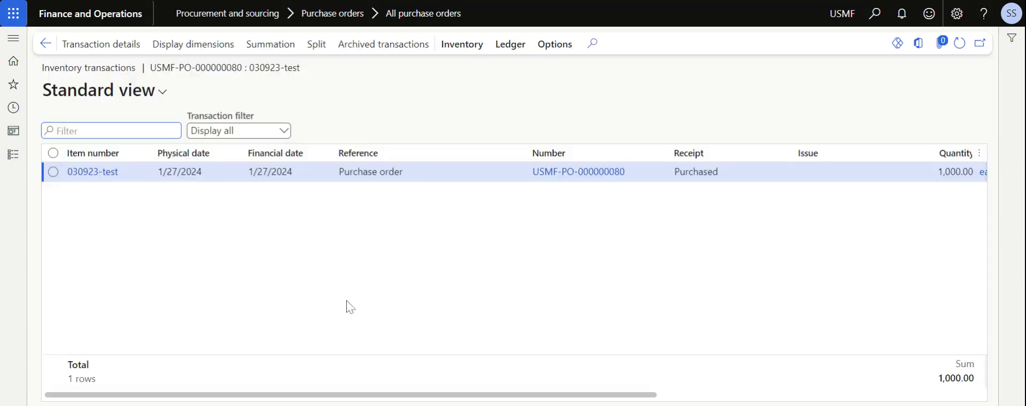
left_click(385, 177)
left_click(690, 172)
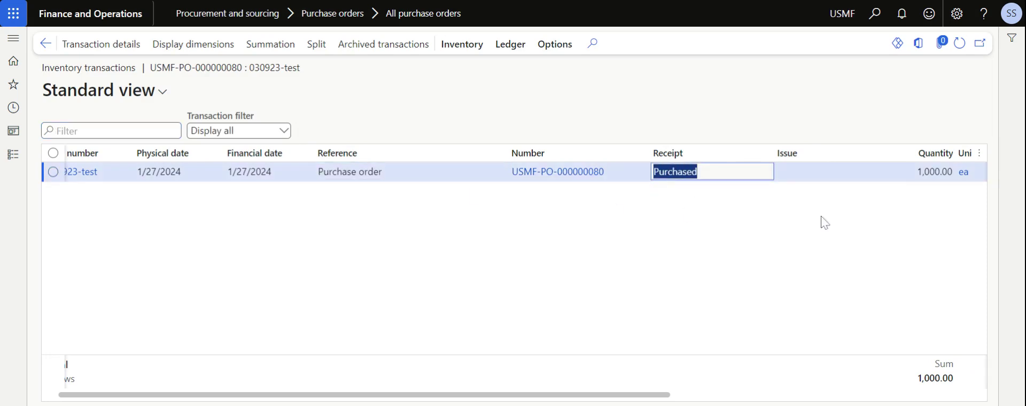
left_click(823, 172)
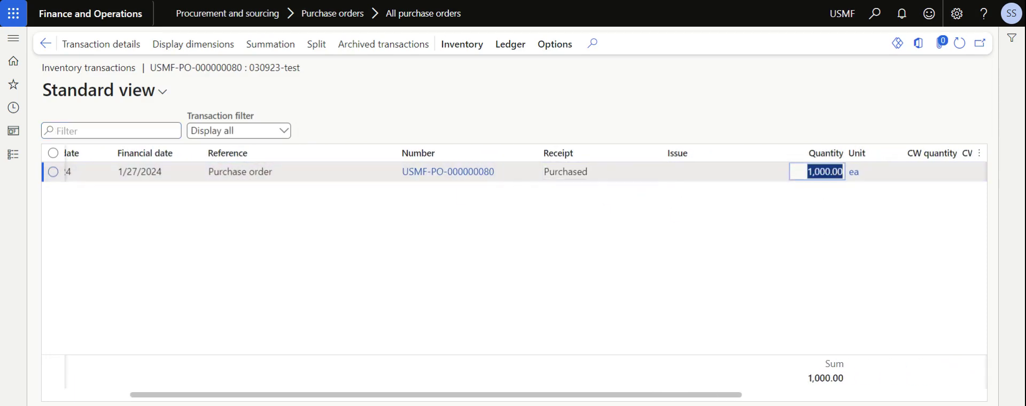
scroll(320, 188, "left", 2)
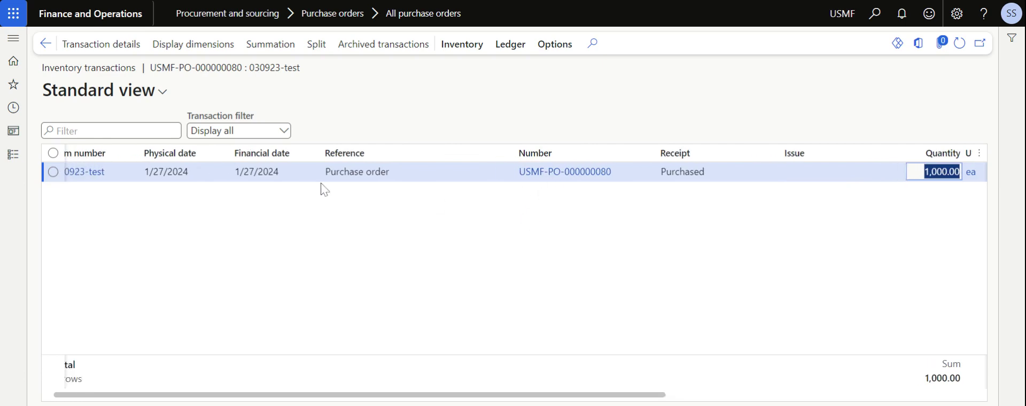
scroll(486, 242, "right", 5)
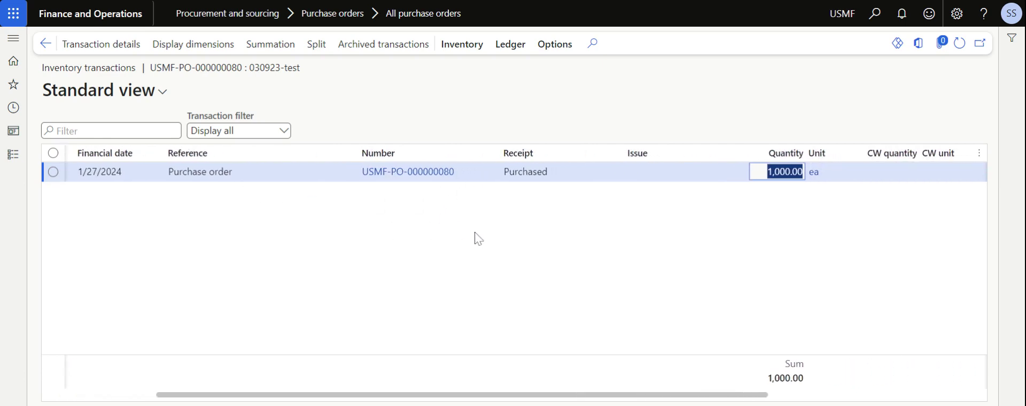
scroll(477, 238, "right", 1)
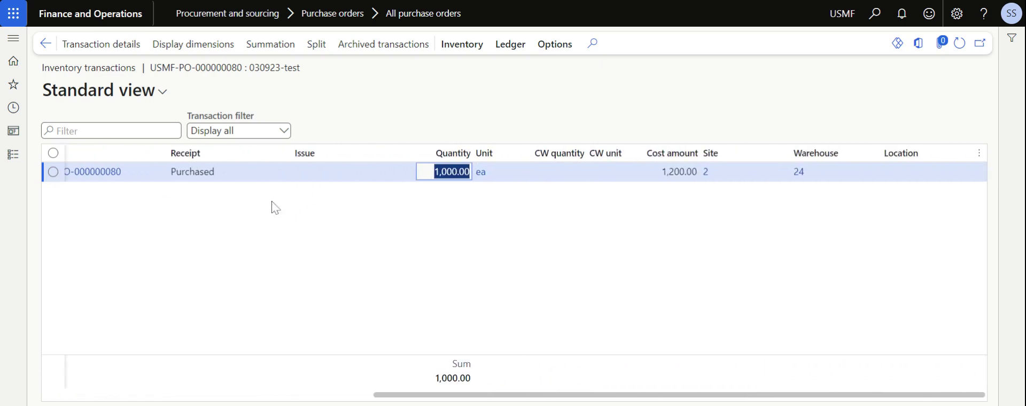
left_click(46, 50)
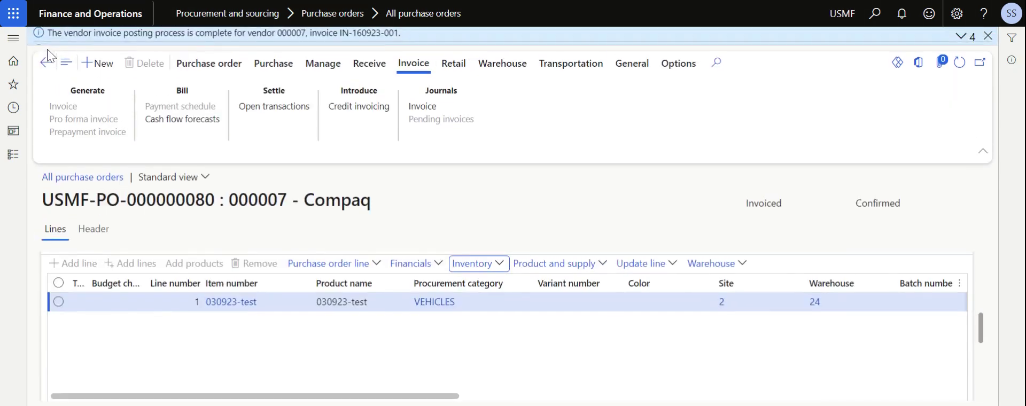
Return to the Contoso Entertainment System USA dashboard via the Finance and Operations title.
left_click(99, 12)
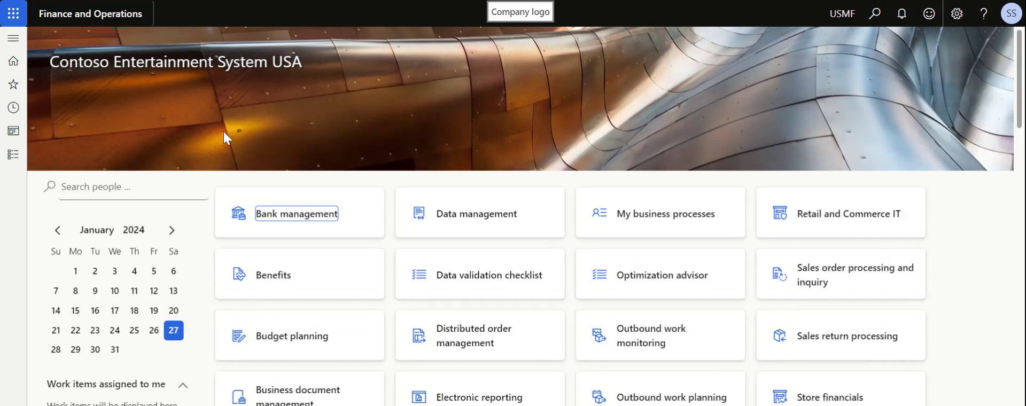